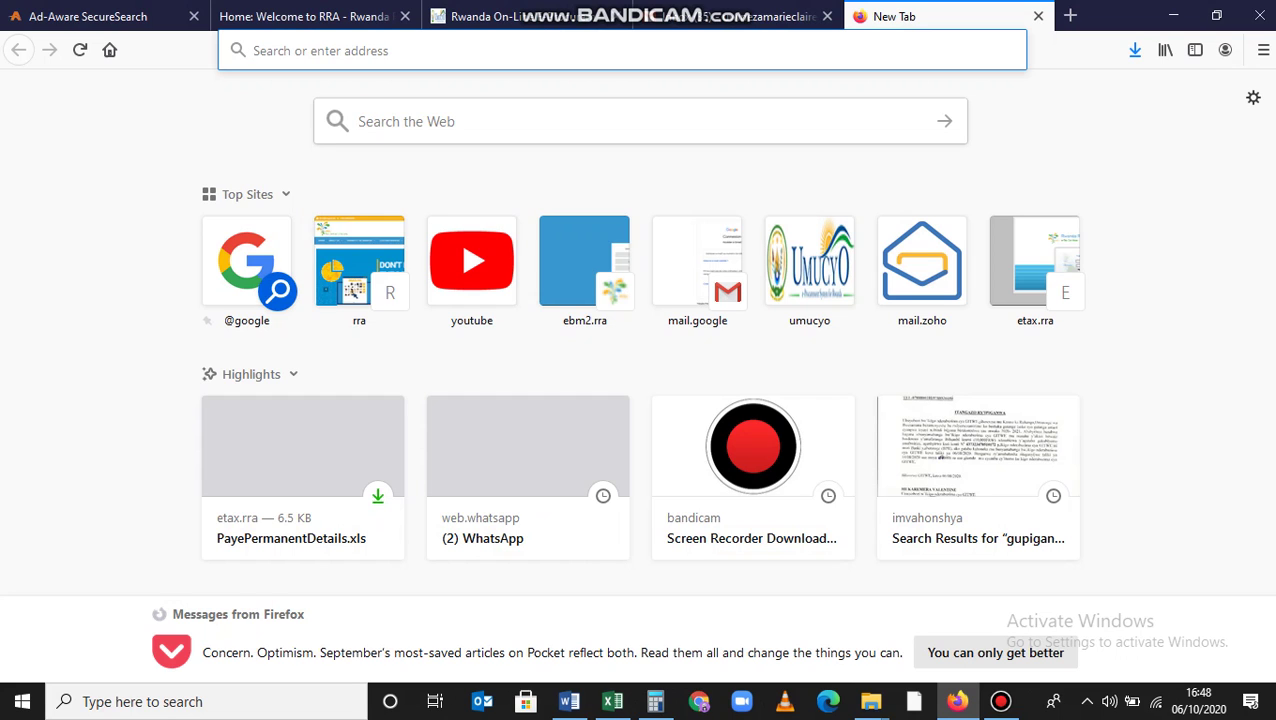
pyautogui.write('www')
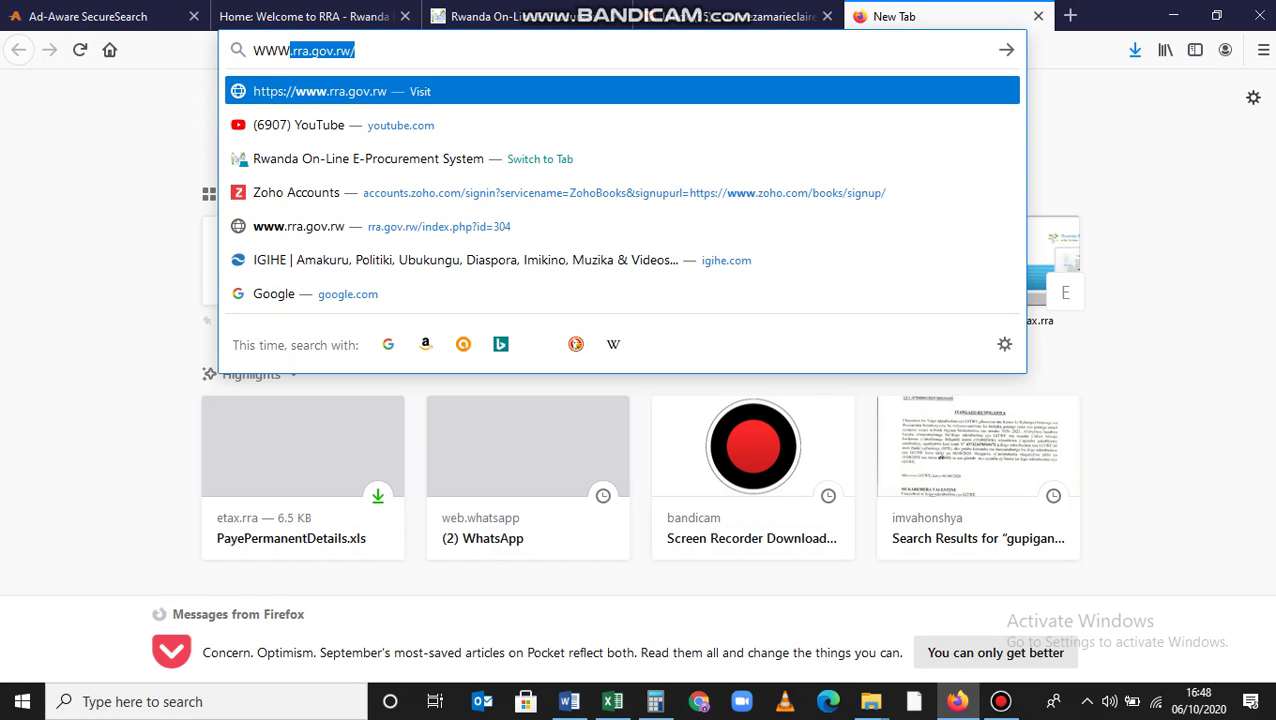
pyautogui.write('.RRA')
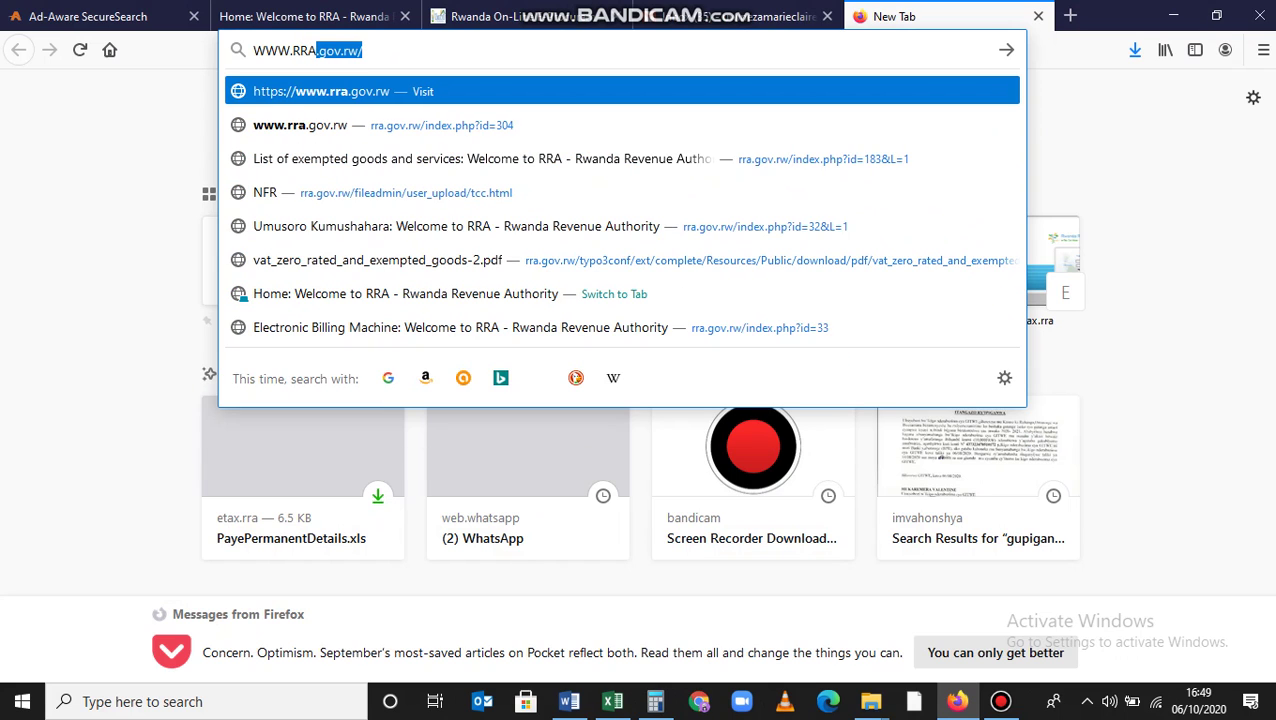
pyautogui.write('.GO')
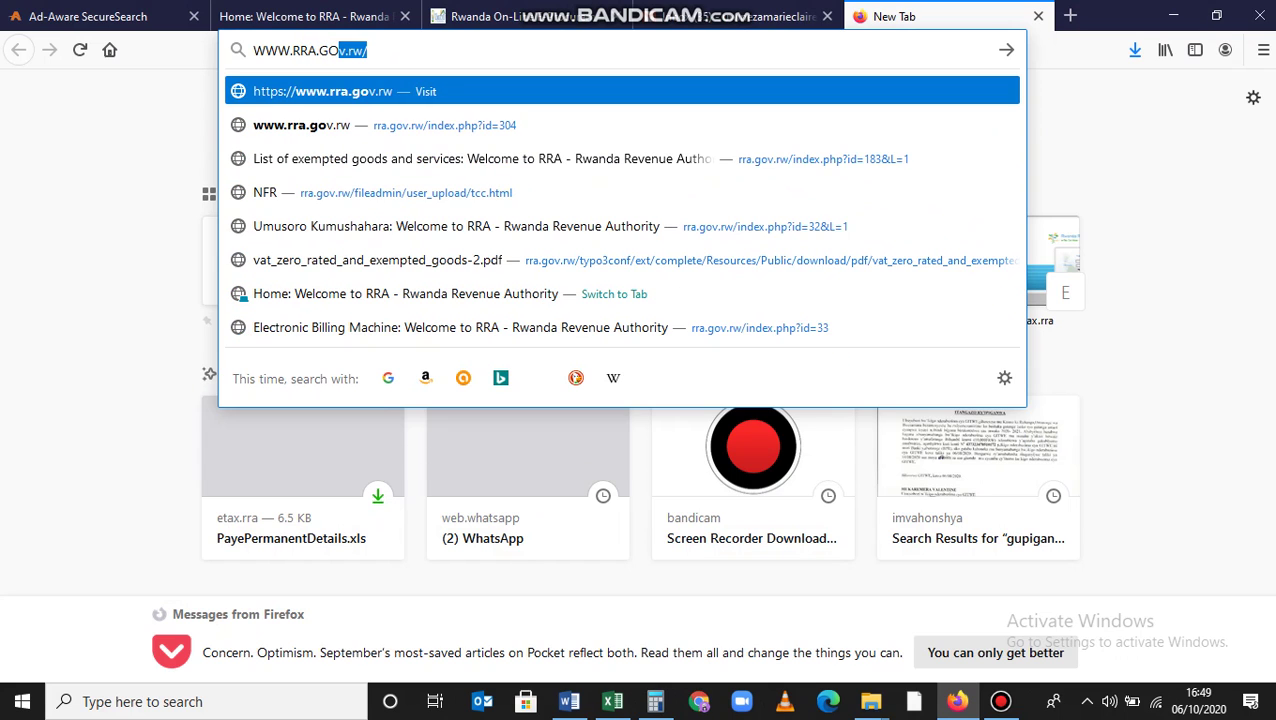
pyautogui.write('V.')
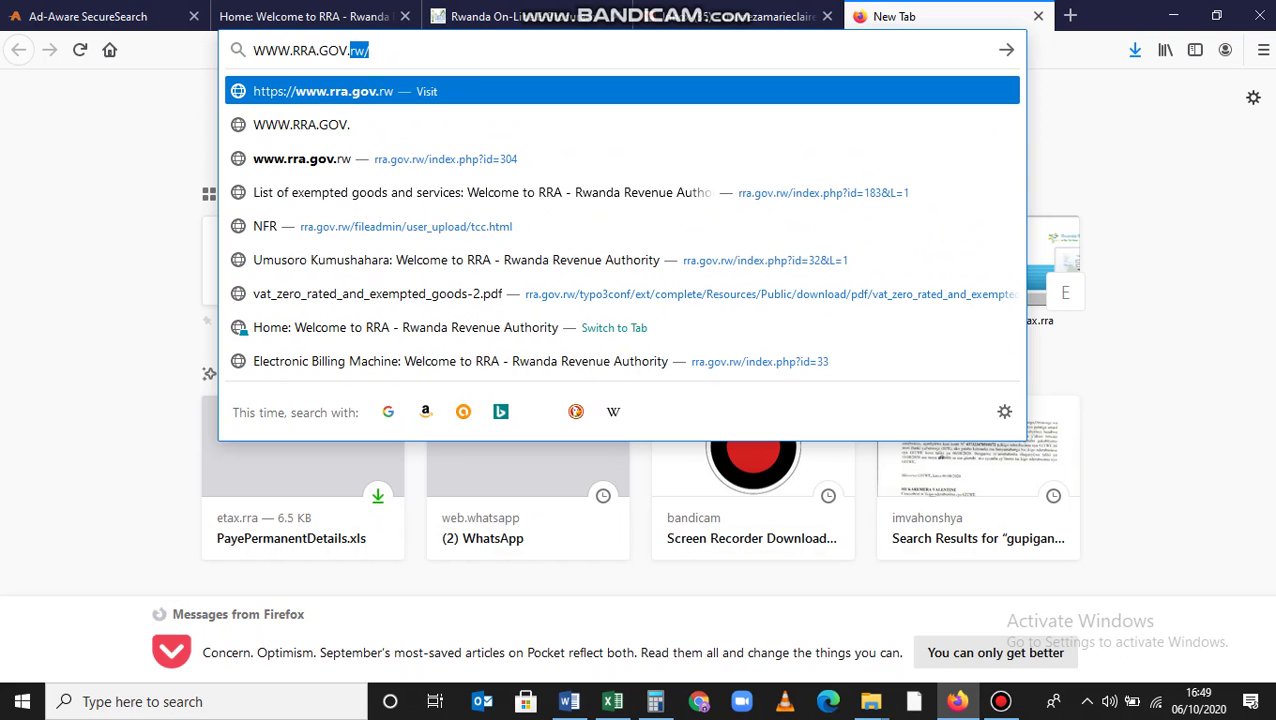
pyautogui.write('RW')
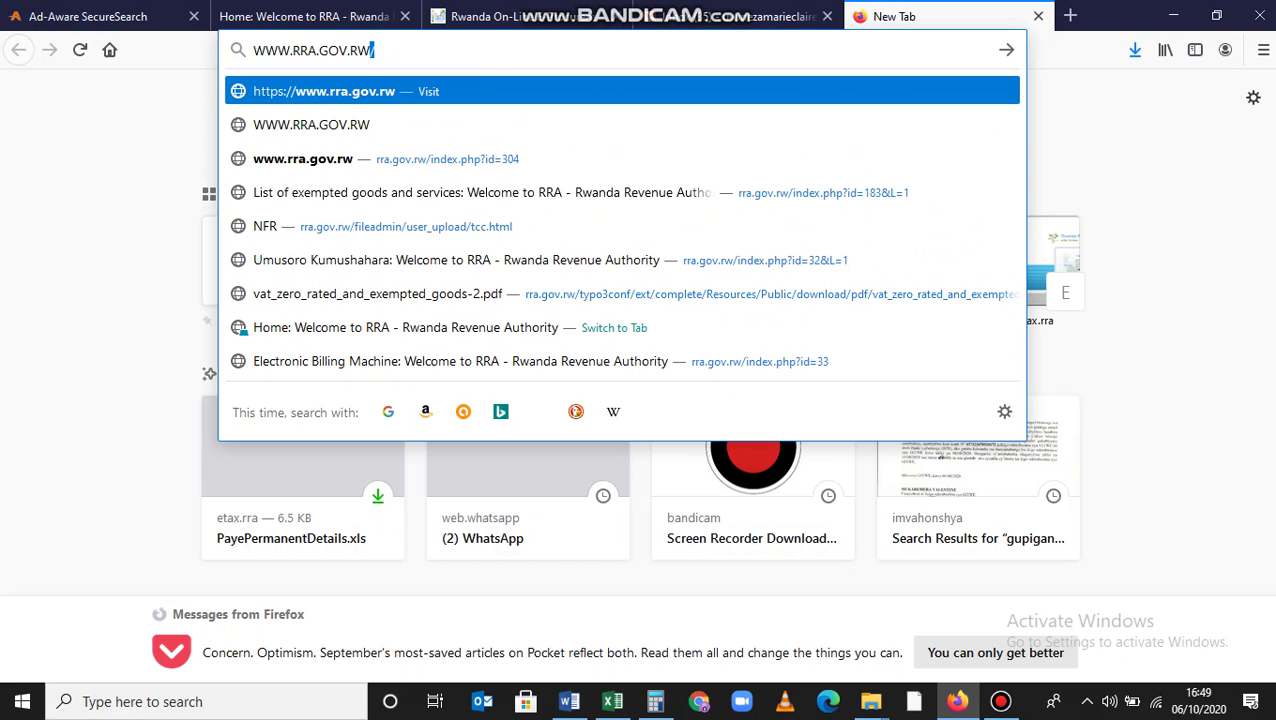
pyautogui.press('Return')
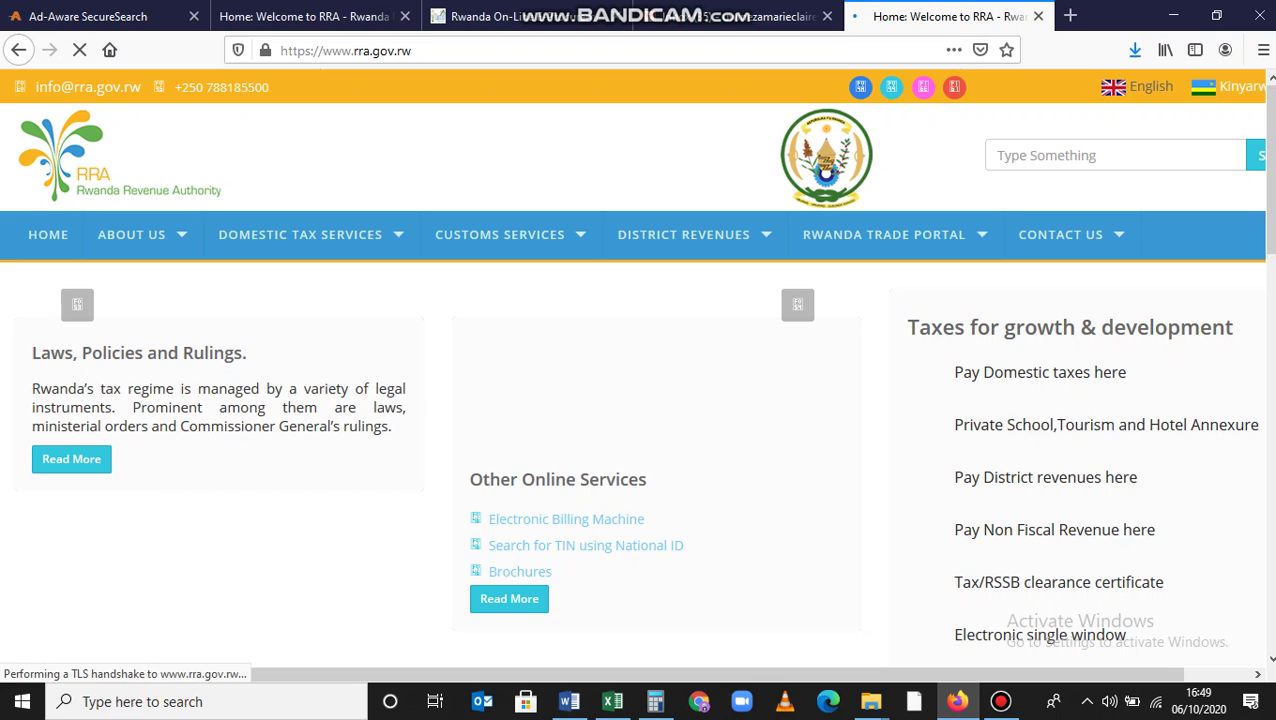
# Step: Sign in to RRA e-Tax with the saved TIN and password from the browser's autofill
pyautogui.moveTo(1060, 234)
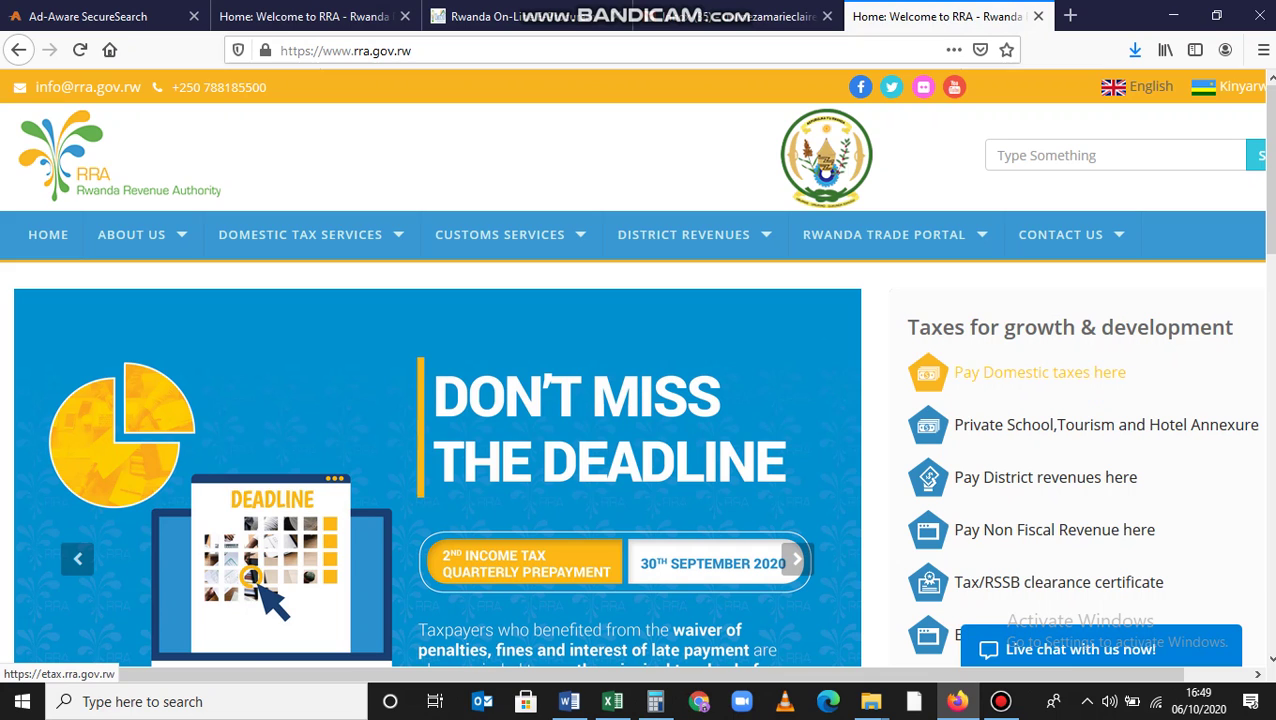
pyautogui.click(1040, 372)
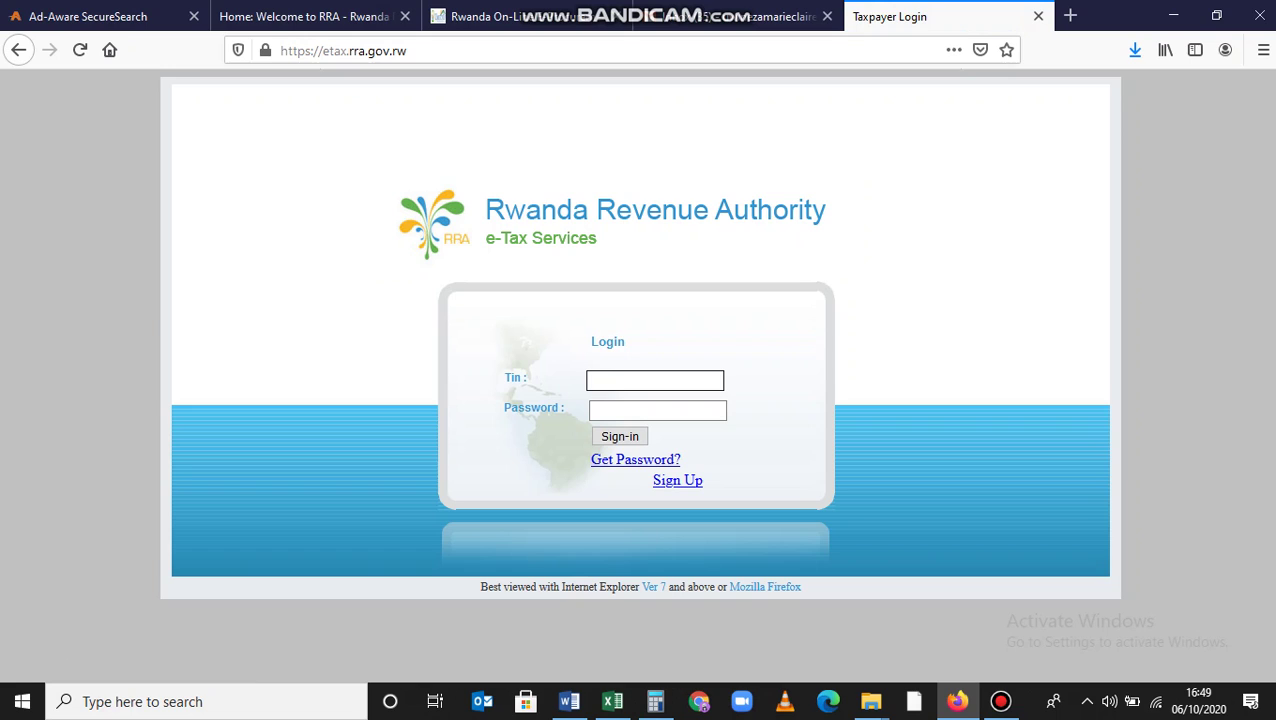
pyautogui.click(655, 380)
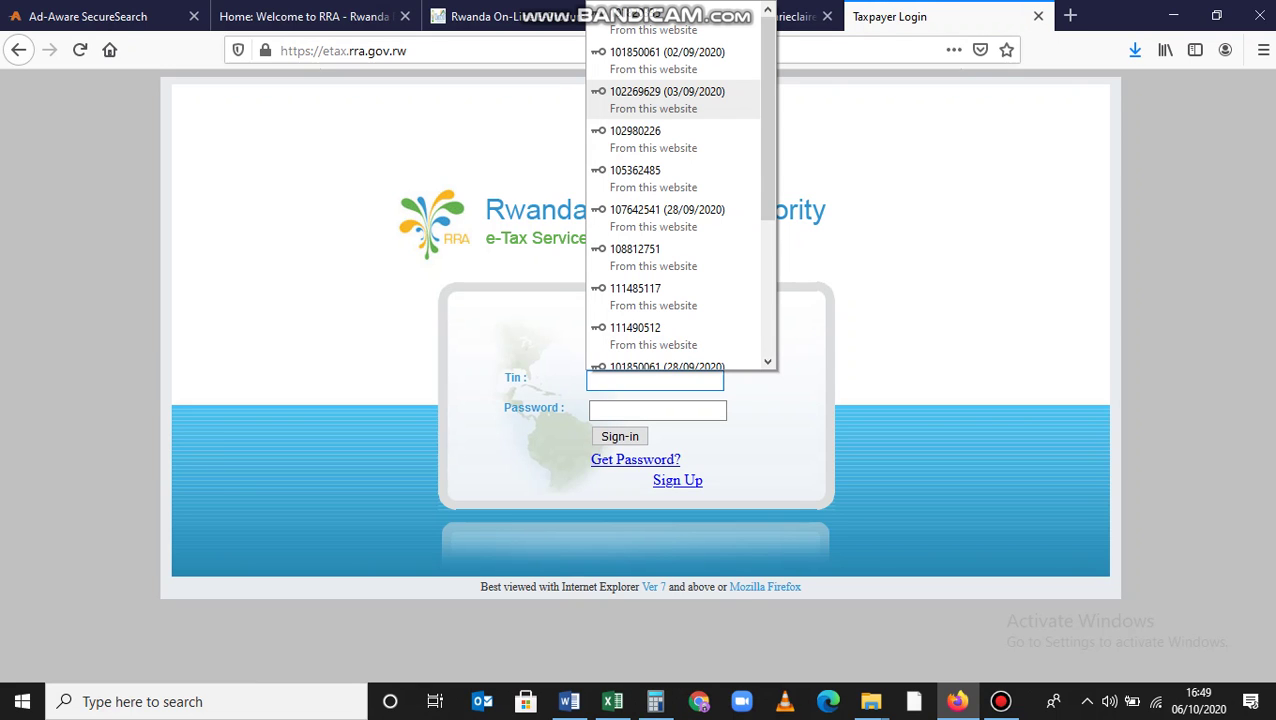
pyautogui.click(667, 99)
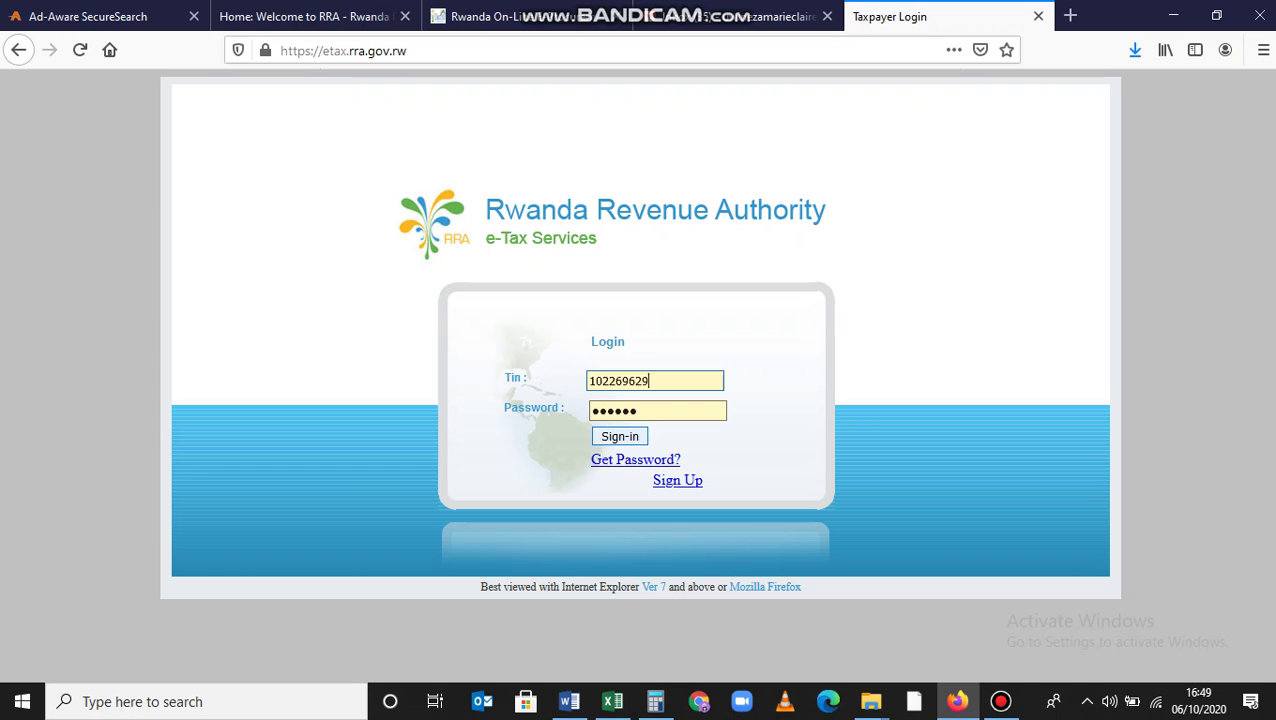
pyautogui.click(620, 436)
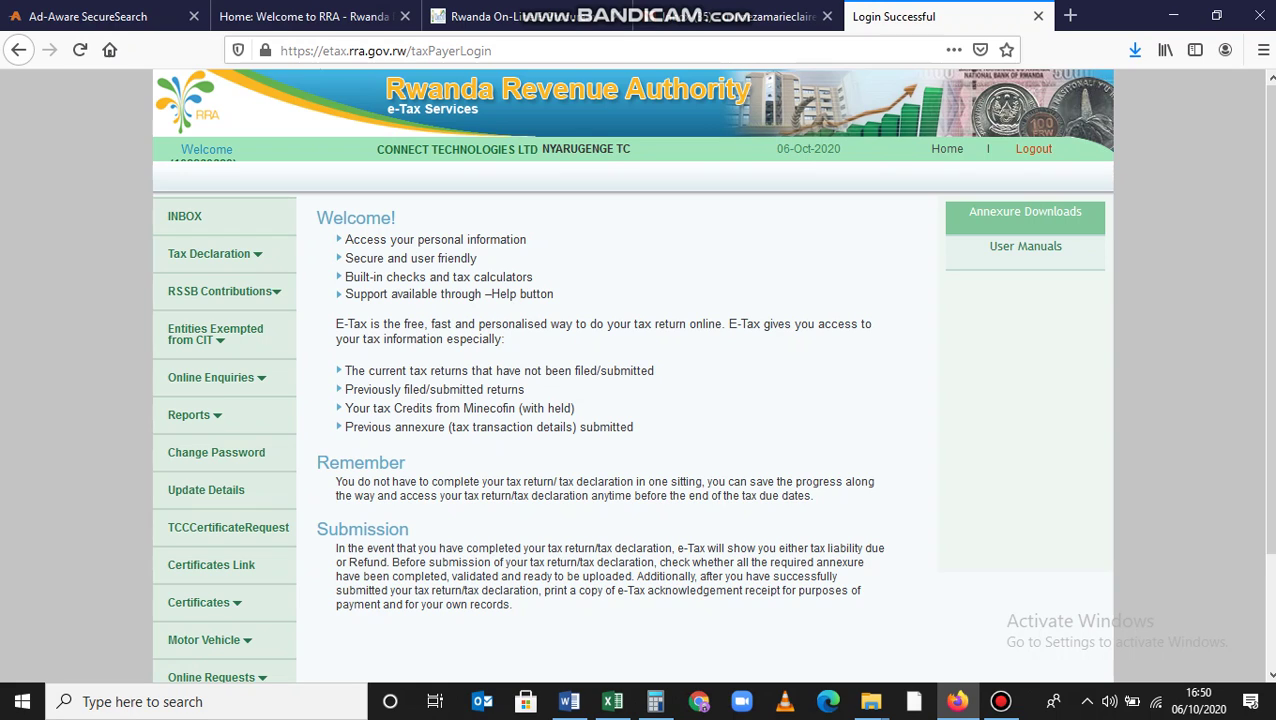
# Step: Download the PAYE annexure (PayeAnnexure_1.1.xlsm) from Annexure Downloads and open it in Excel
pyautogui.moveTo(1025, 215)
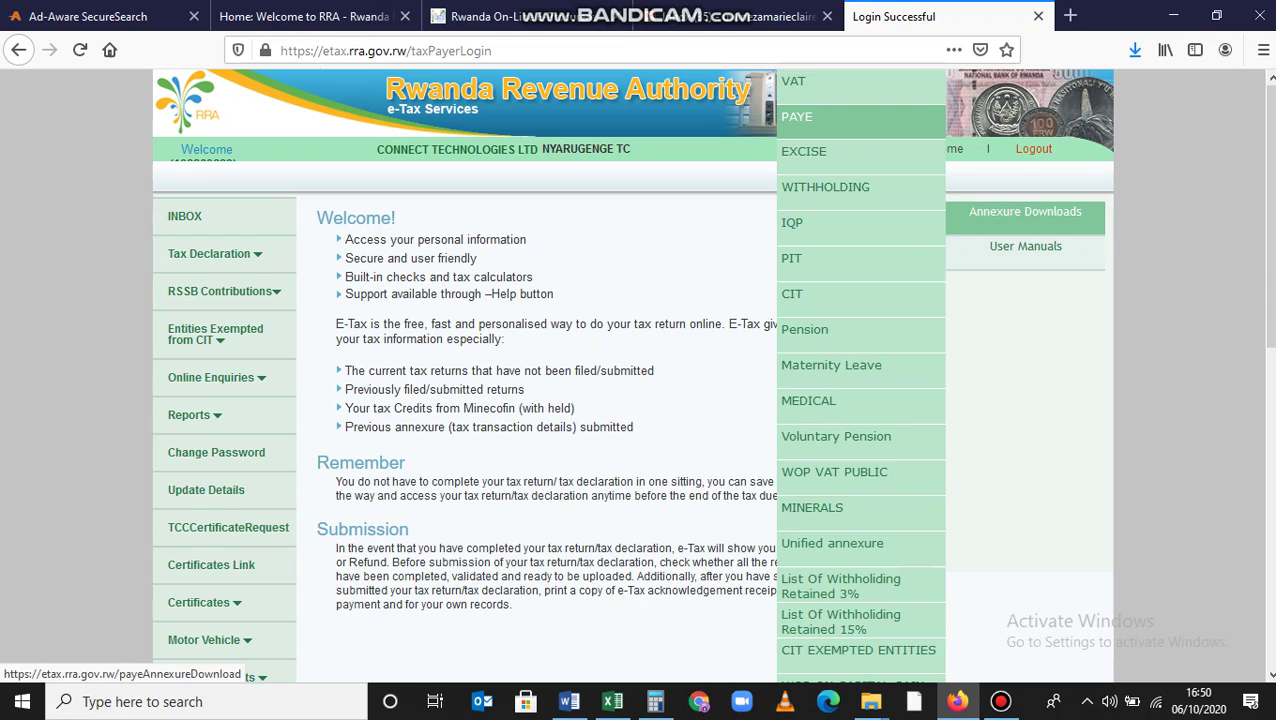
pyautogui.click(797, 116)
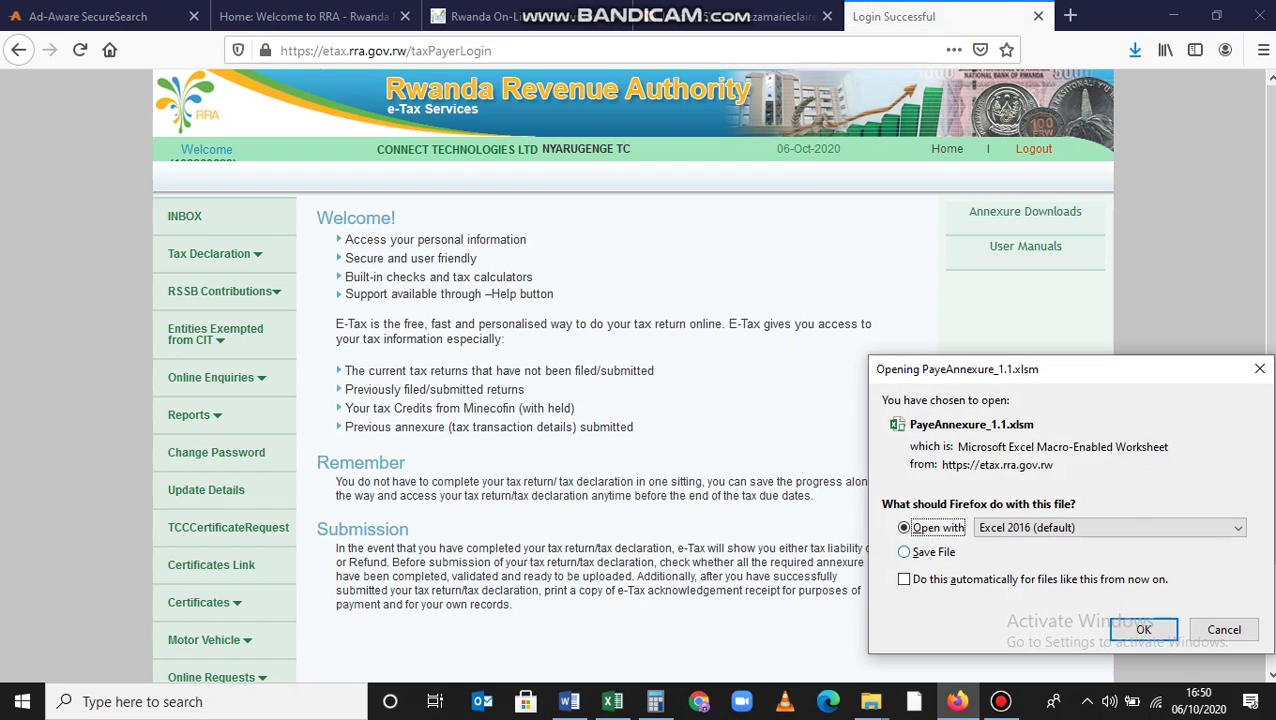
pyautogui.press('Return')
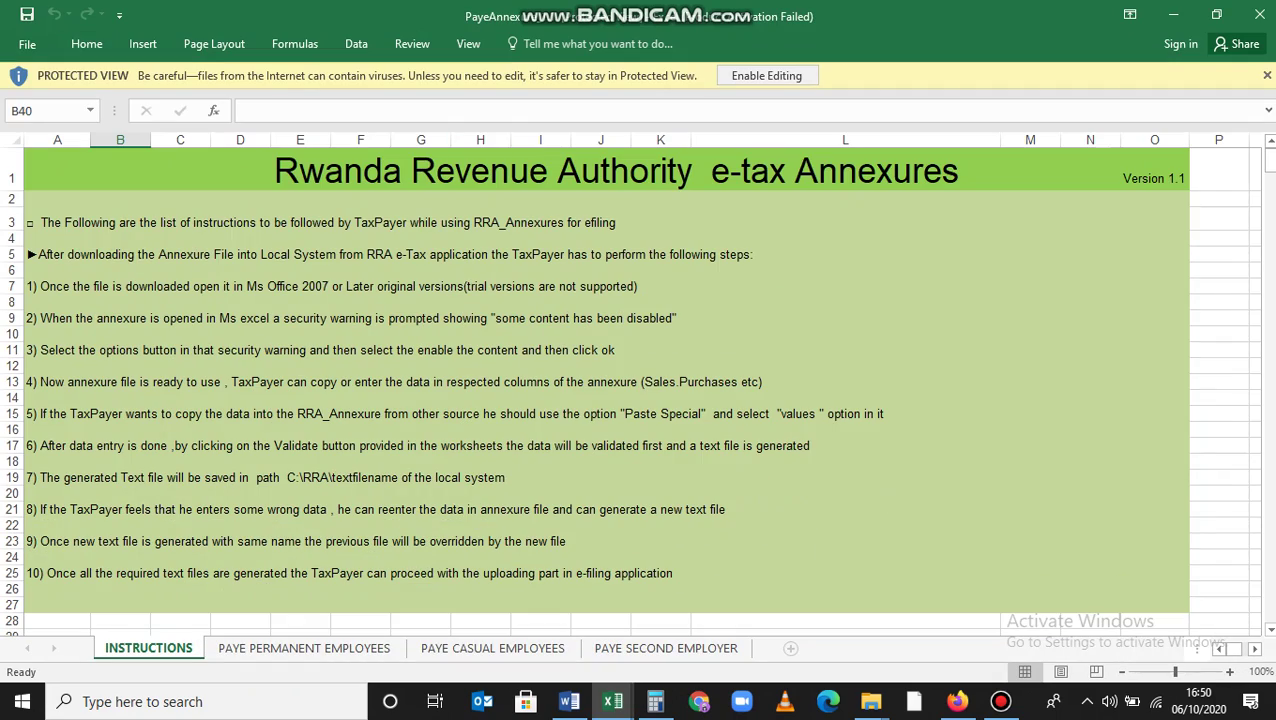
# Step: Enable editing and macro content in the annexure and show the PAYE PERMANENT EMPLOYEES sheet
pyautogui.click(766, 75)
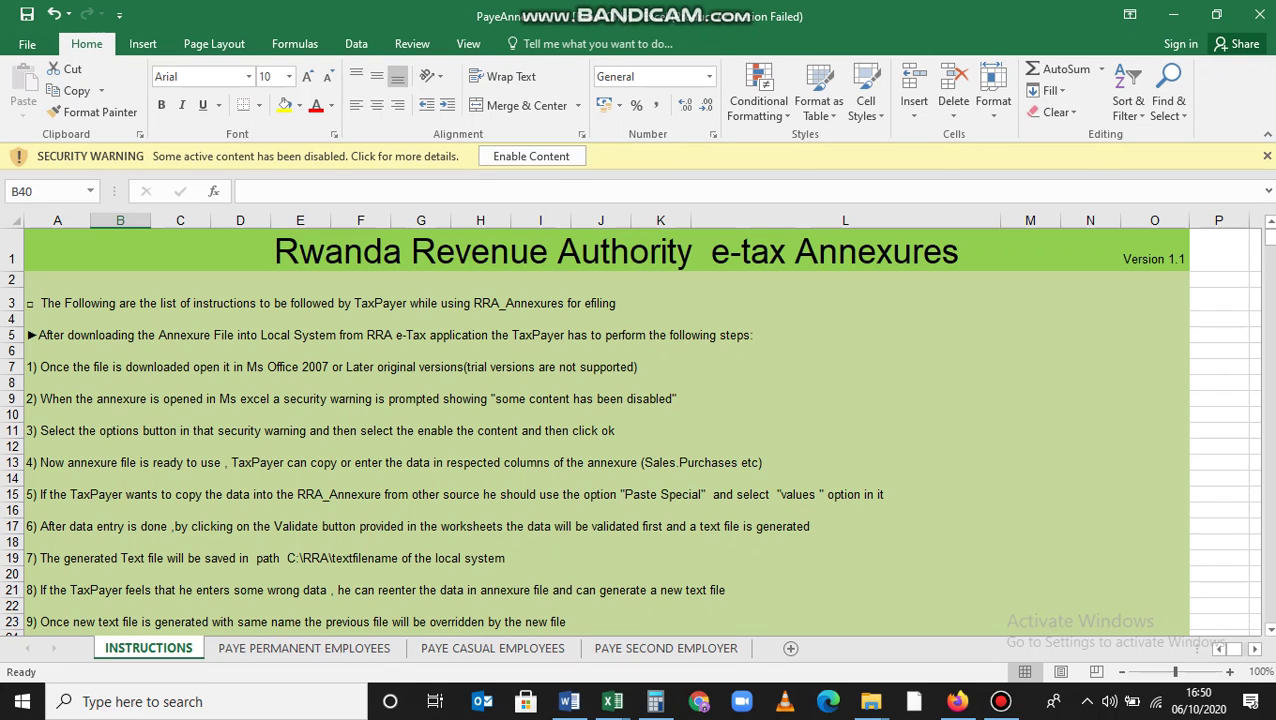
pyautogui.click(531, 156)
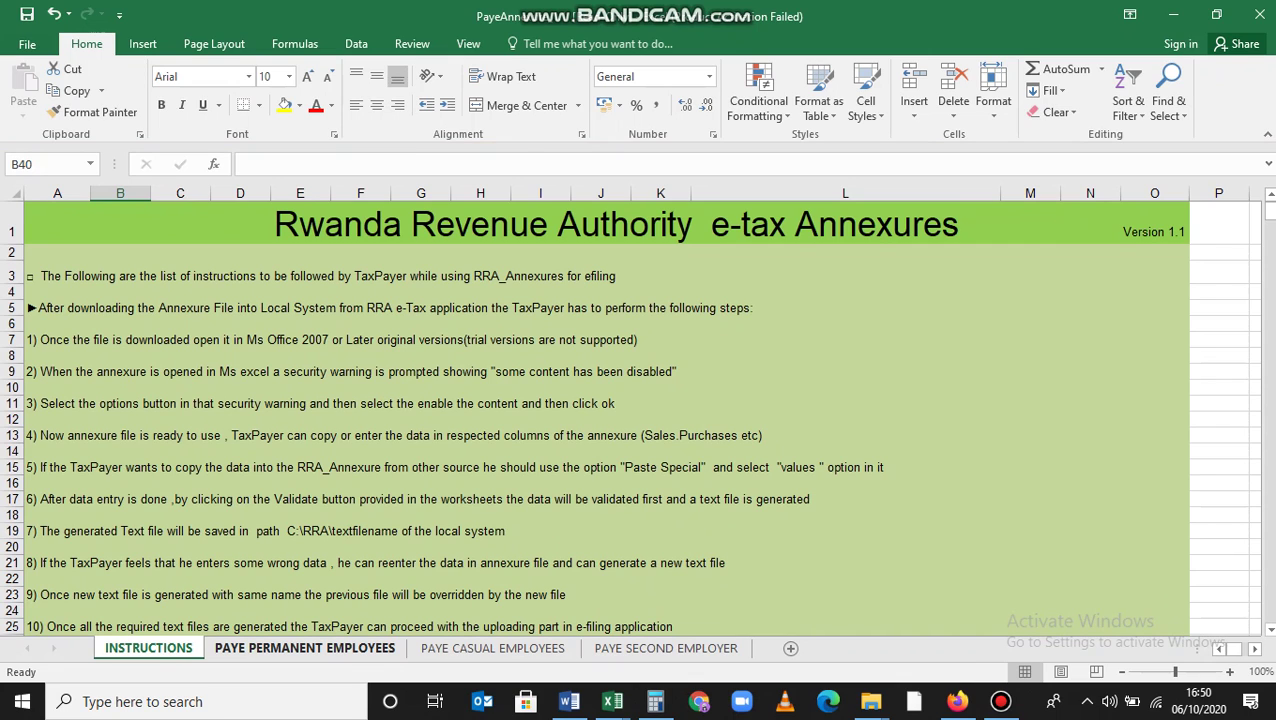
pyautogui.click(305, 648)
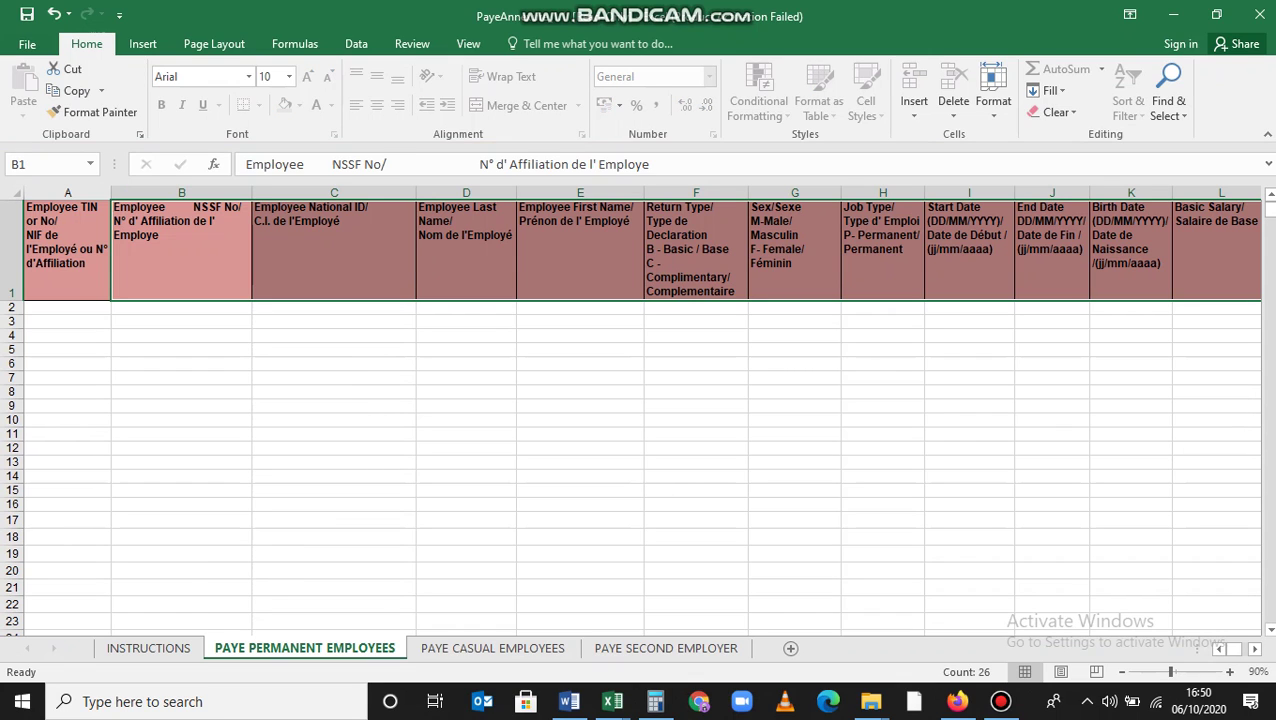
pyautogui.click(334, 391)
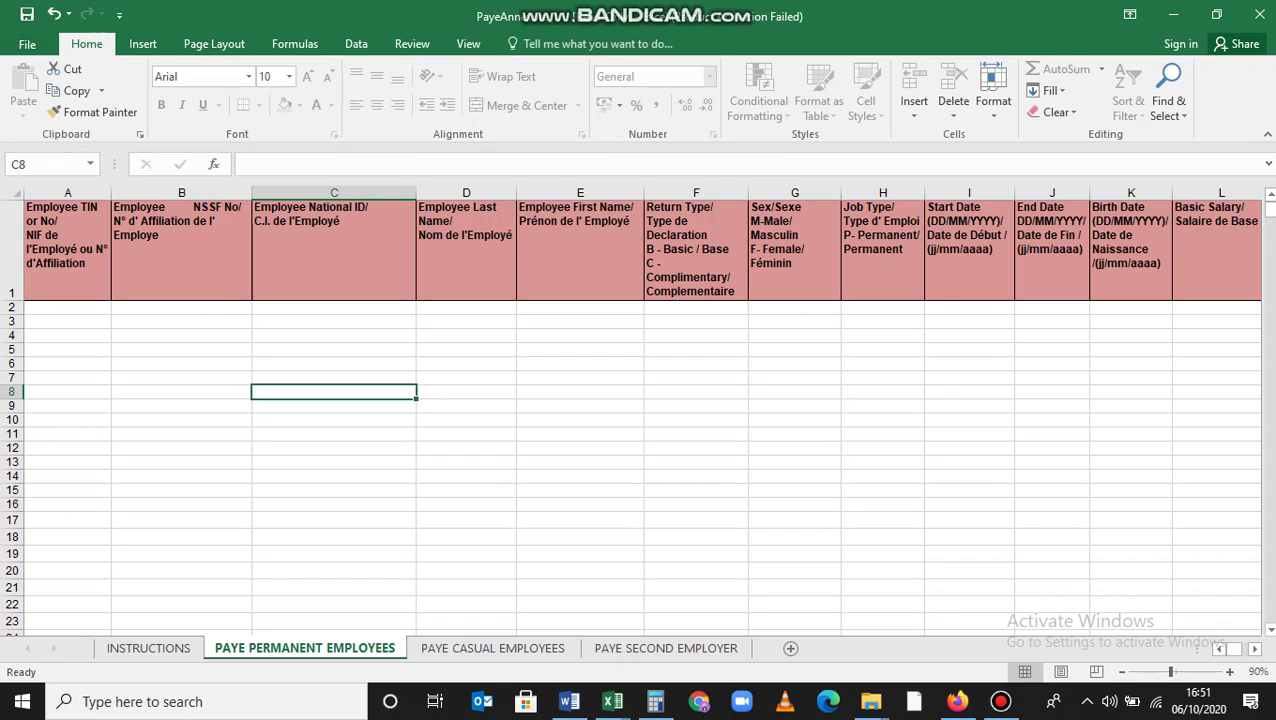
pyautogui.click(882, 307)
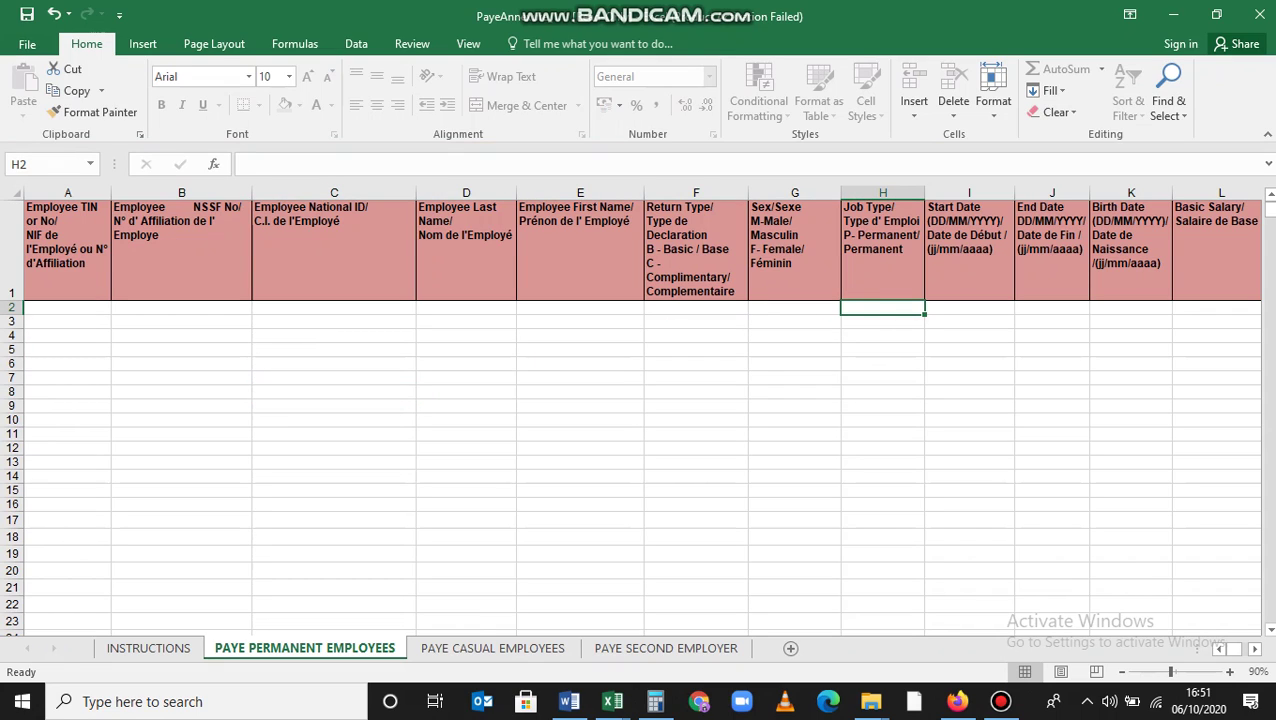
pyautogui.click(969, 307)
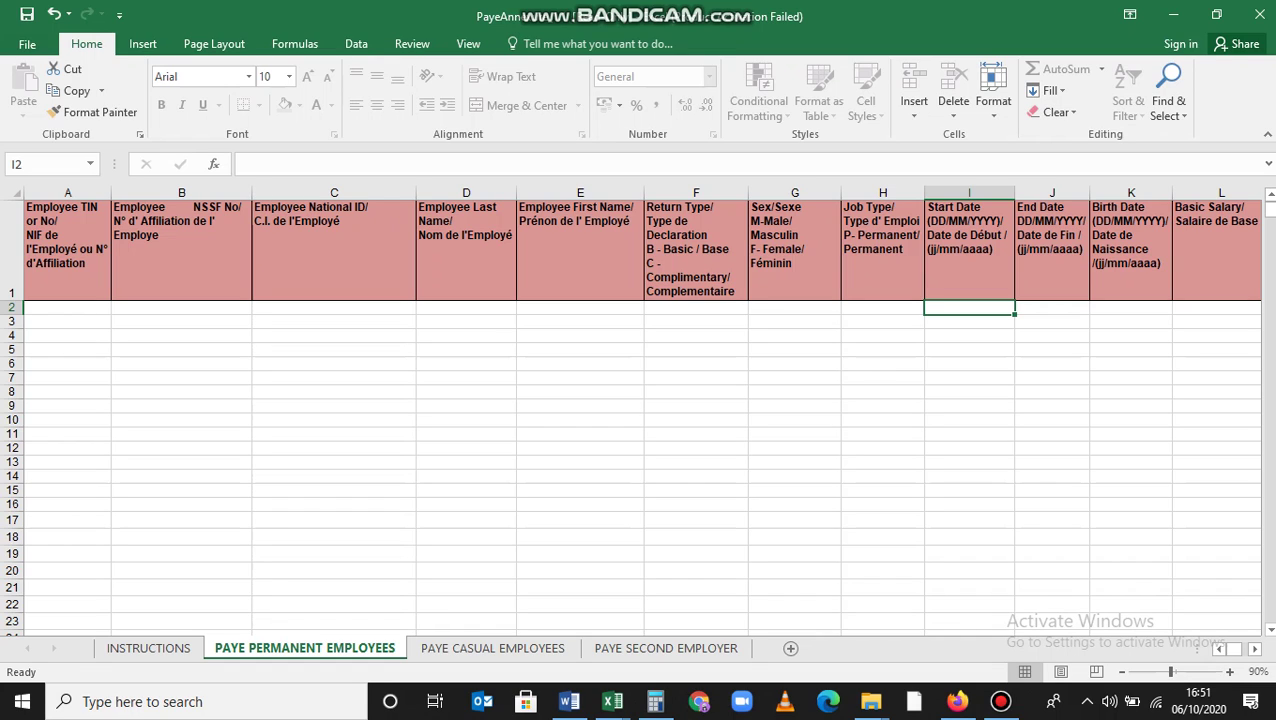
pyautogui.press('Right')
pyautogui.press('Right')
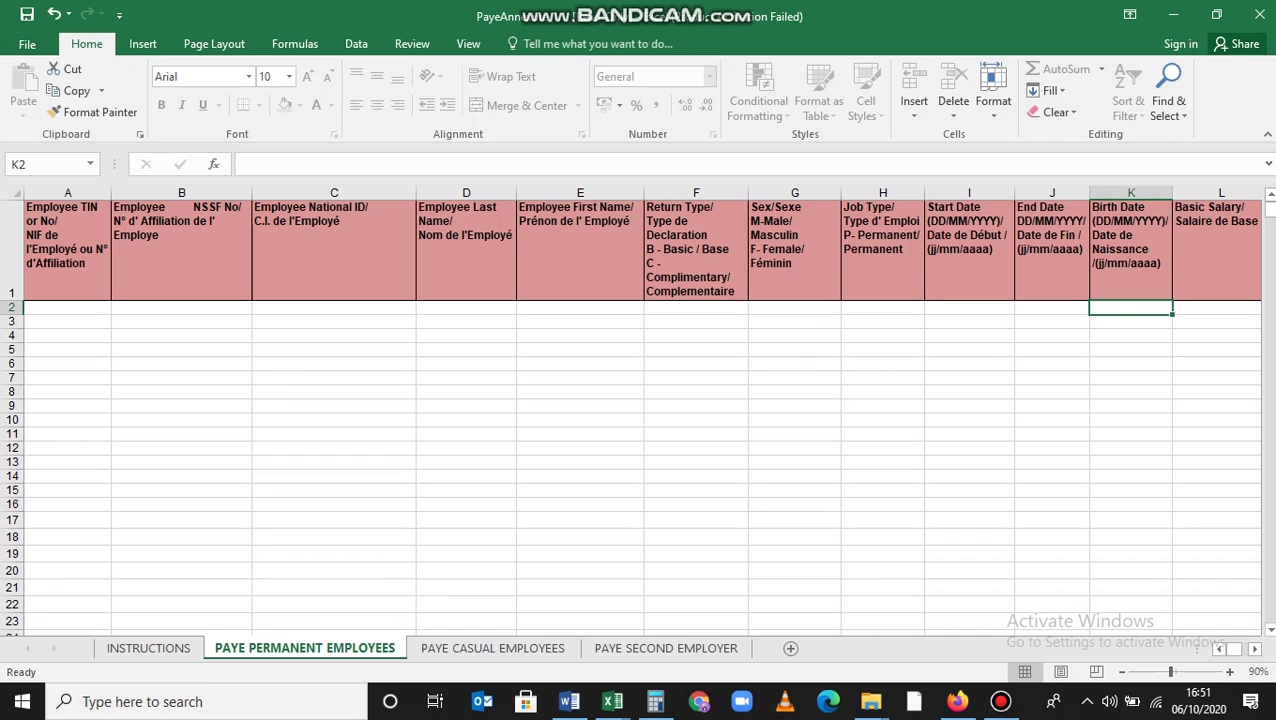
# Step: Go over the Basic Salary, Benefit in Kind (House, Others) and Cash Allowance (Transport, House, Others) columns
pyautogui.hscroll(2, 640, 410)
pyautogui.hscroll(2, 640, 410)
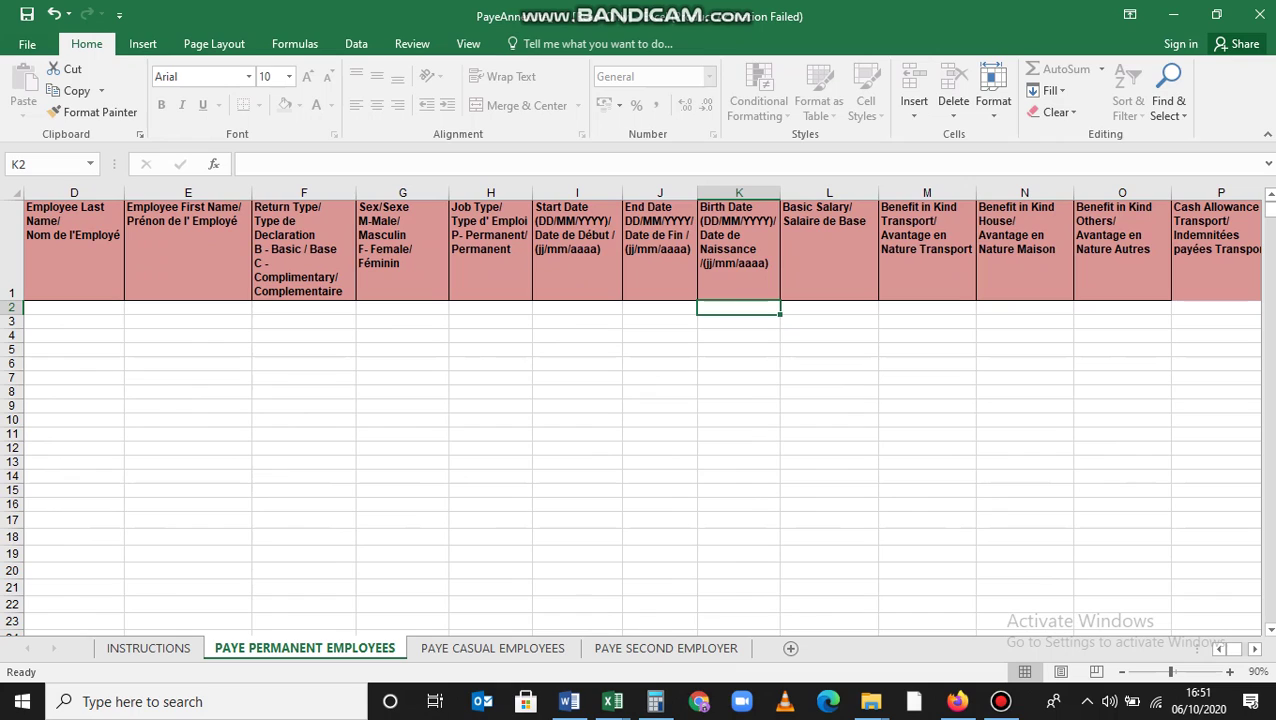
pyautogui.click(829, 321)
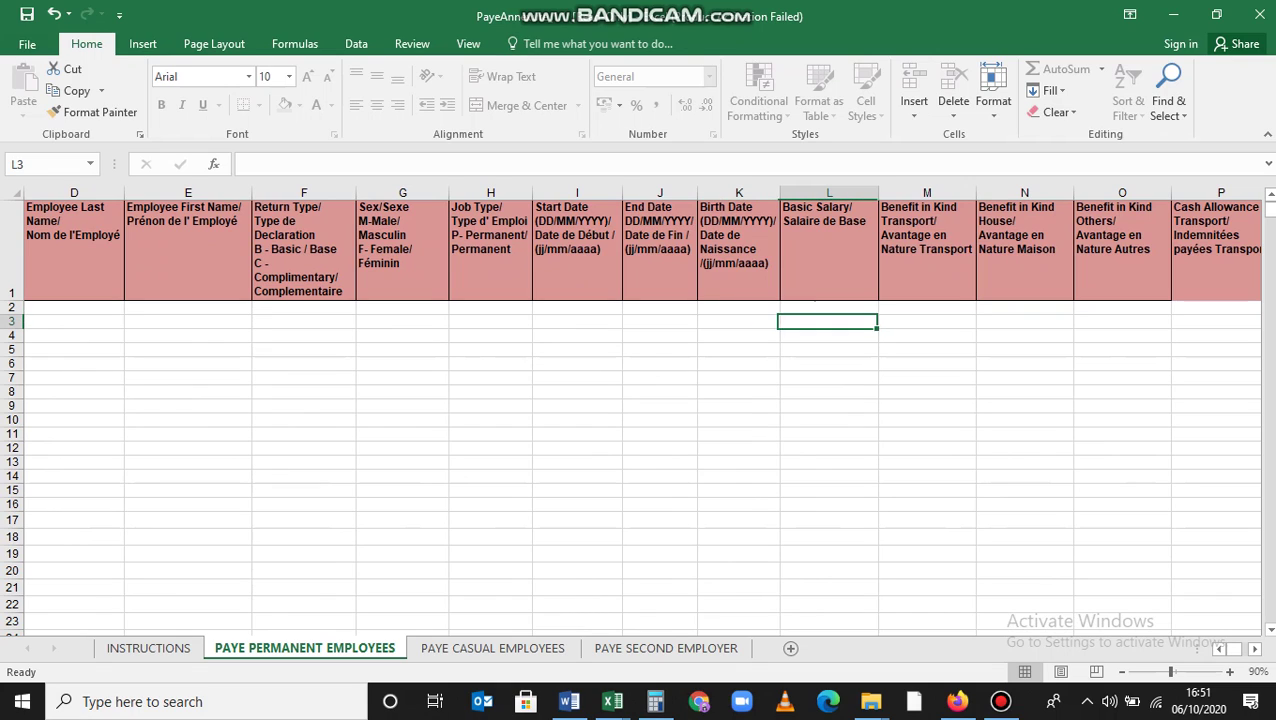
pyautogui.click(829, 307)
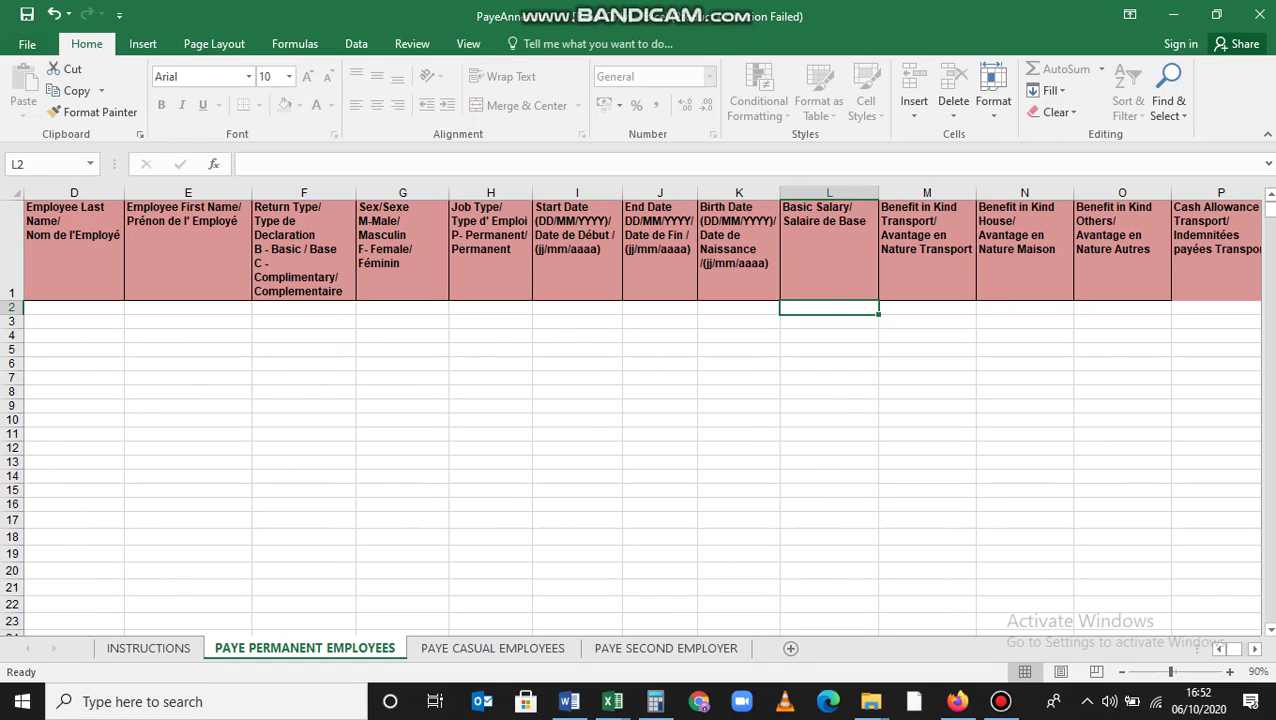
pyautogui.click(1024, 307)
pyautogui.click(1122, 307)
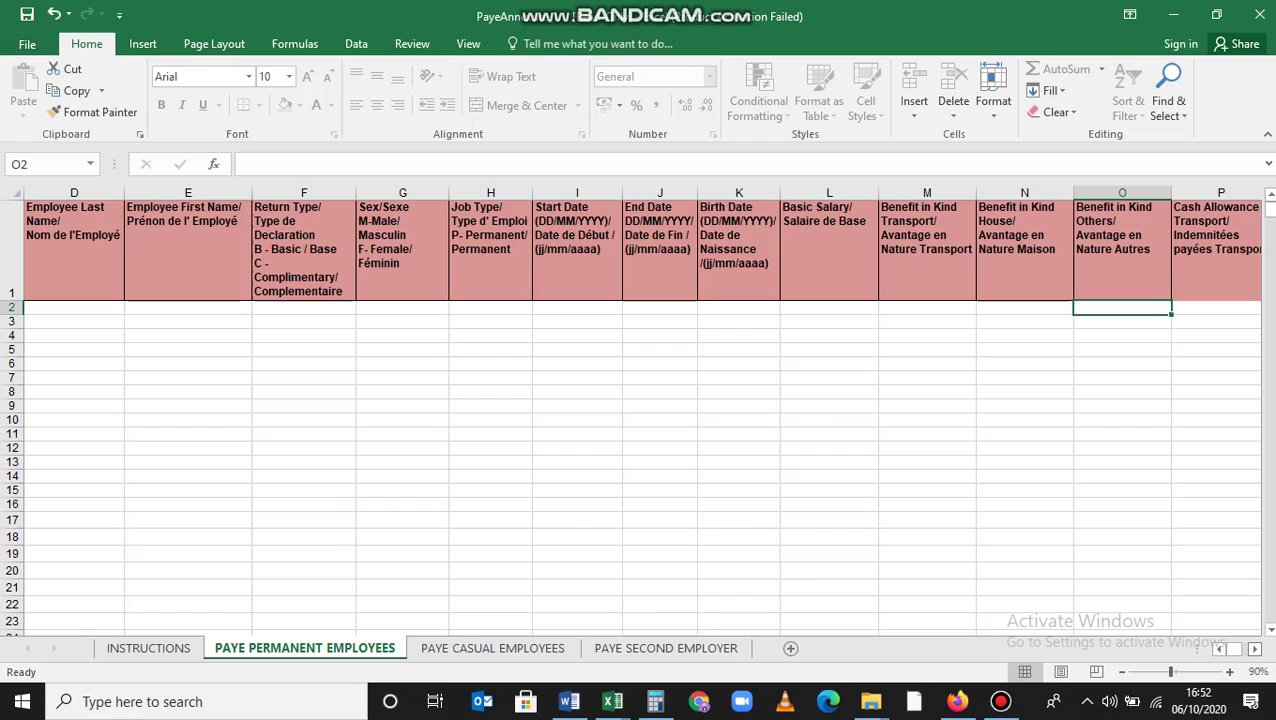
pyautogui.hscroll(2, 640, 410)
pyautogui.hscroll(1, 640, 410)
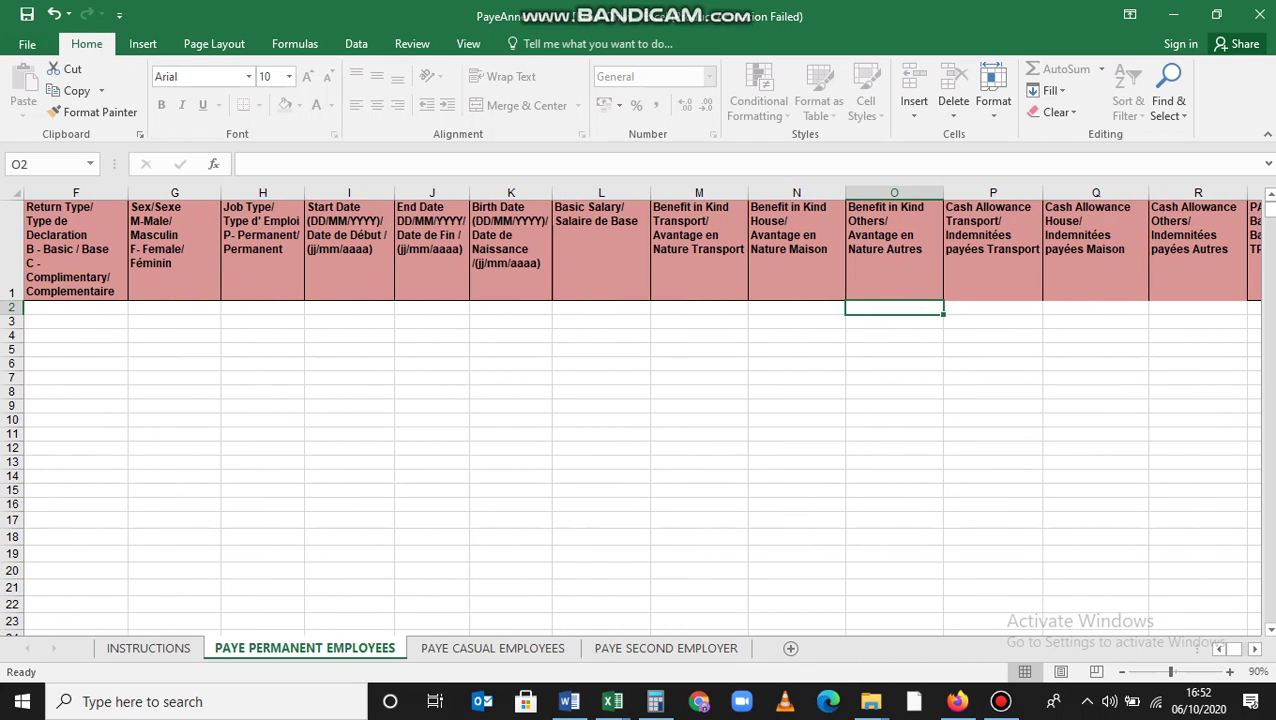
pyautogui.click(992, 307)
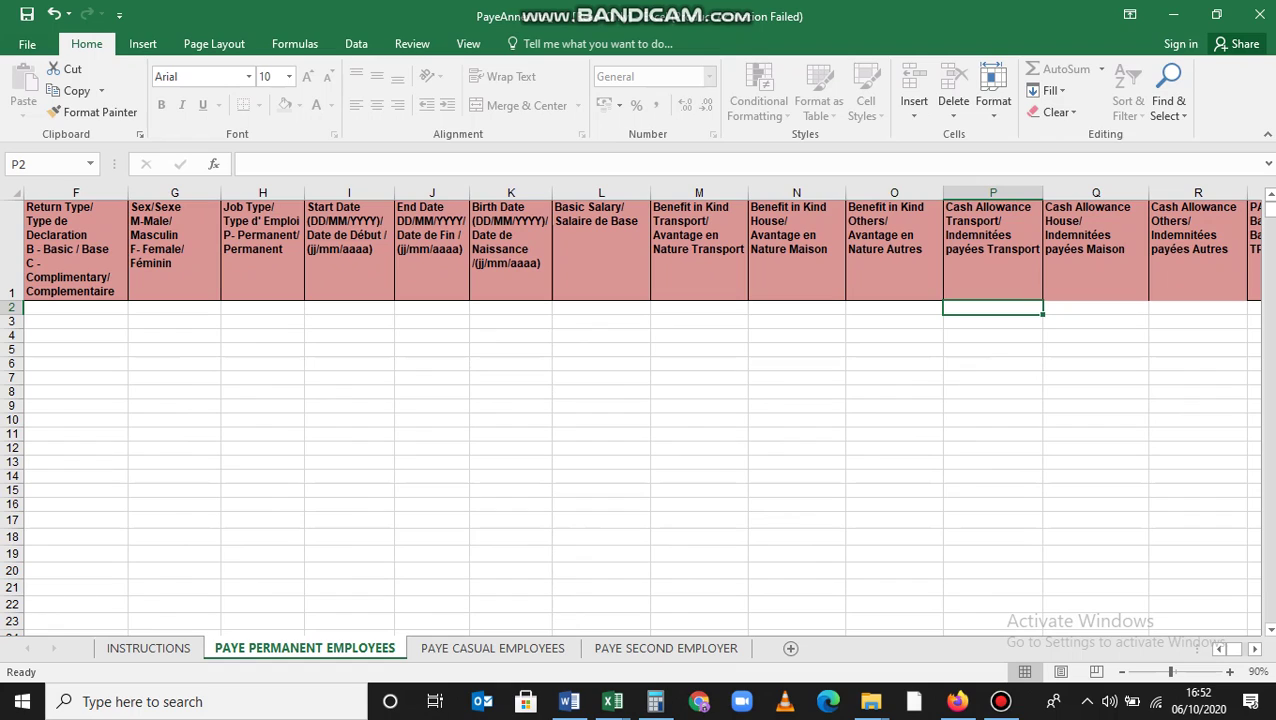
pyautogui.click(1095, 307)
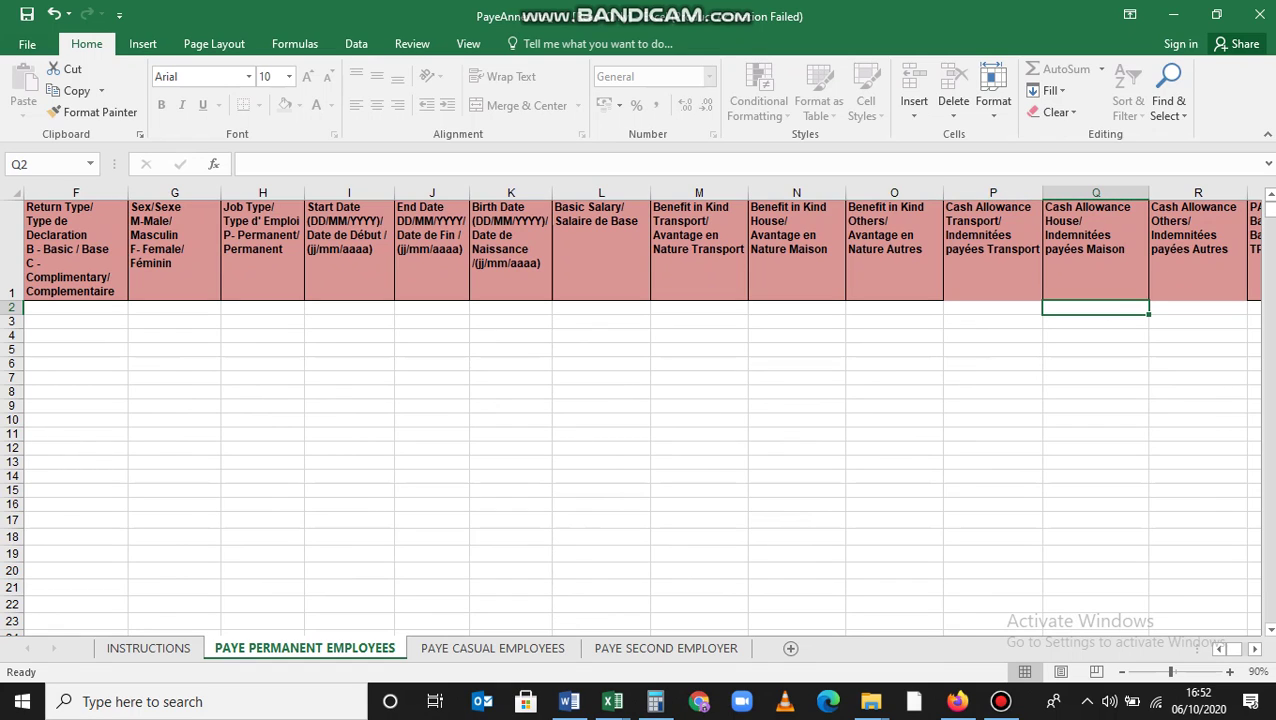
pyautogui.click(1198, 307)
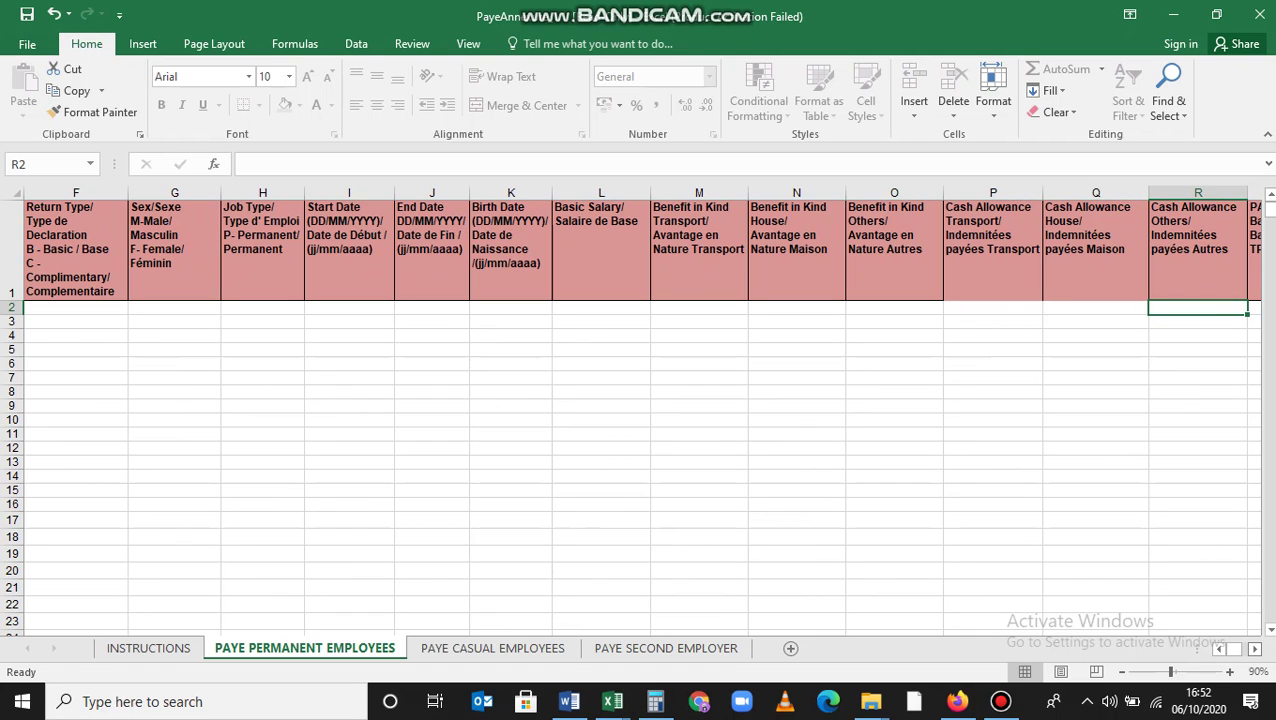
# Step: Go over the PAYE Taxable Base and PAYE Due columns
pyautogui.click(1255, 648)
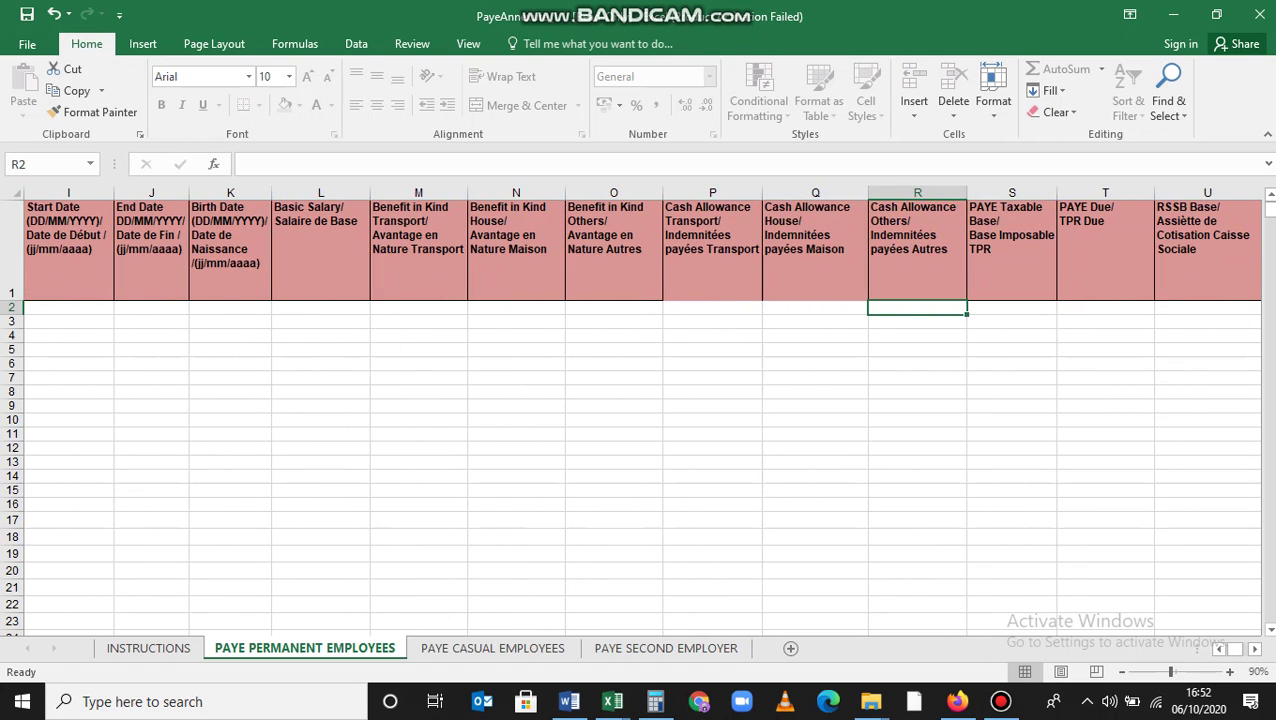
pyautogui.click(1011, 307)
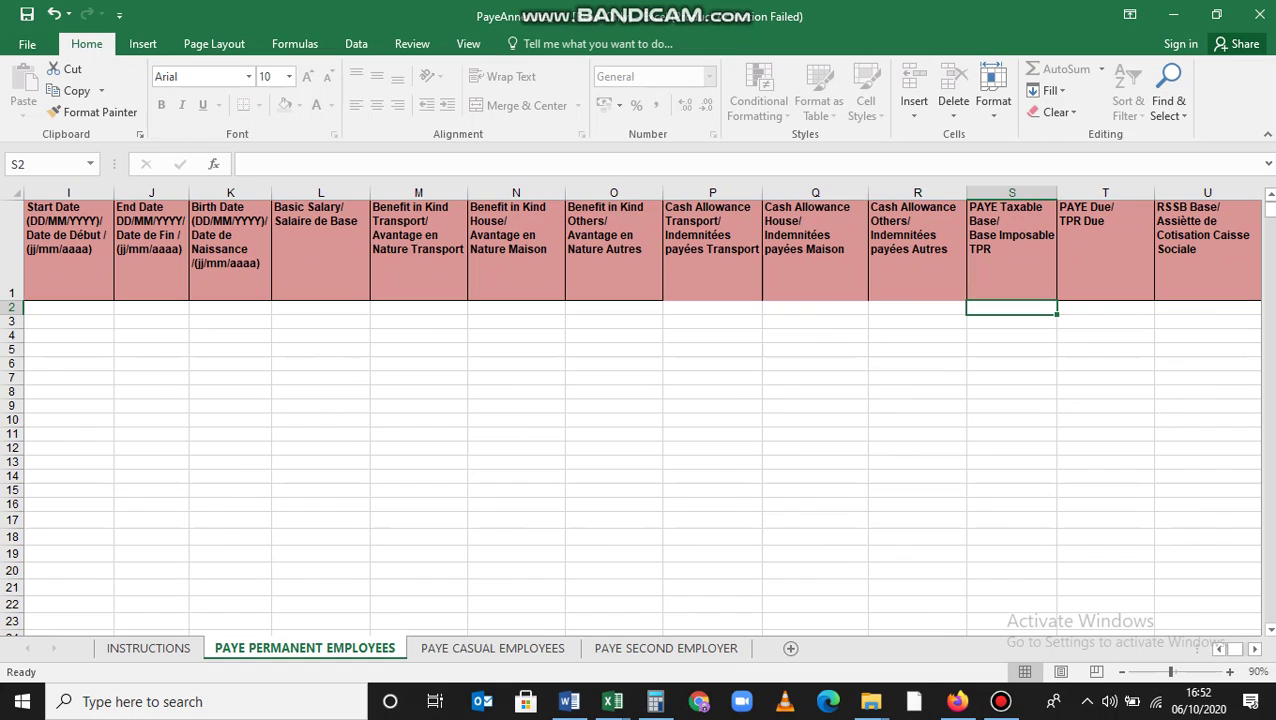
pyautogui.click(917, 307)
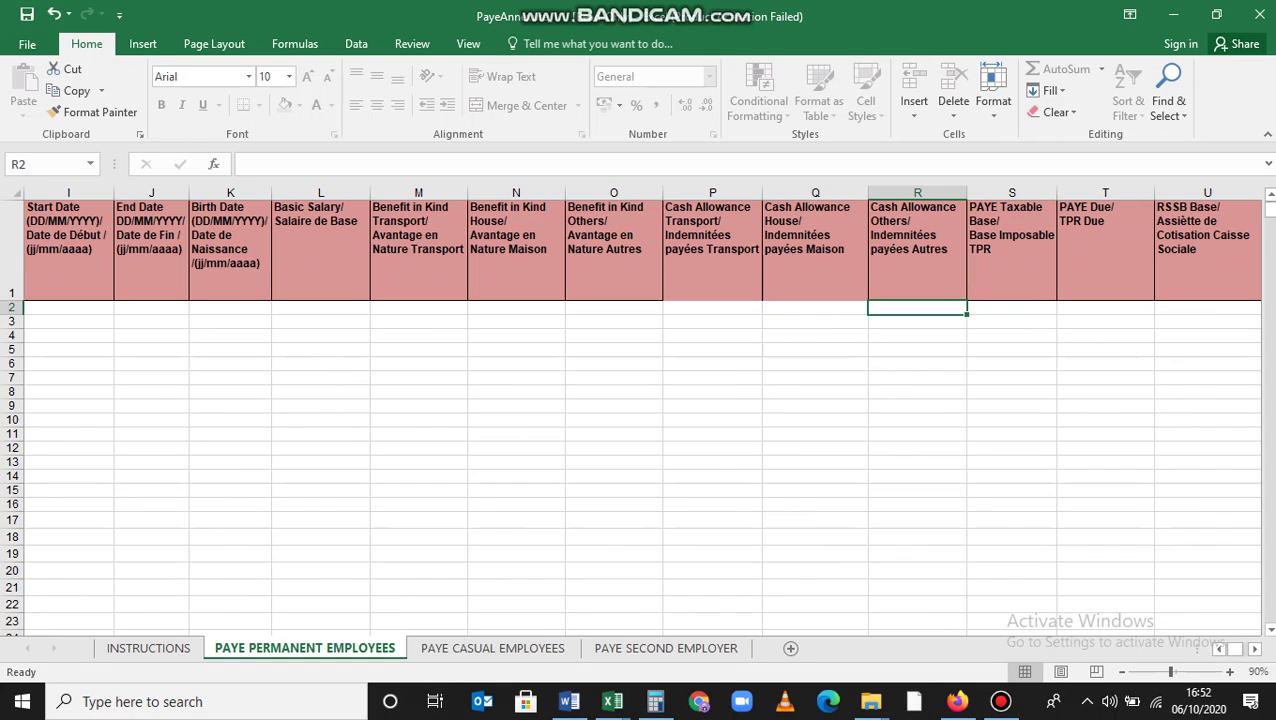
pyautogui.click(1011, 307)
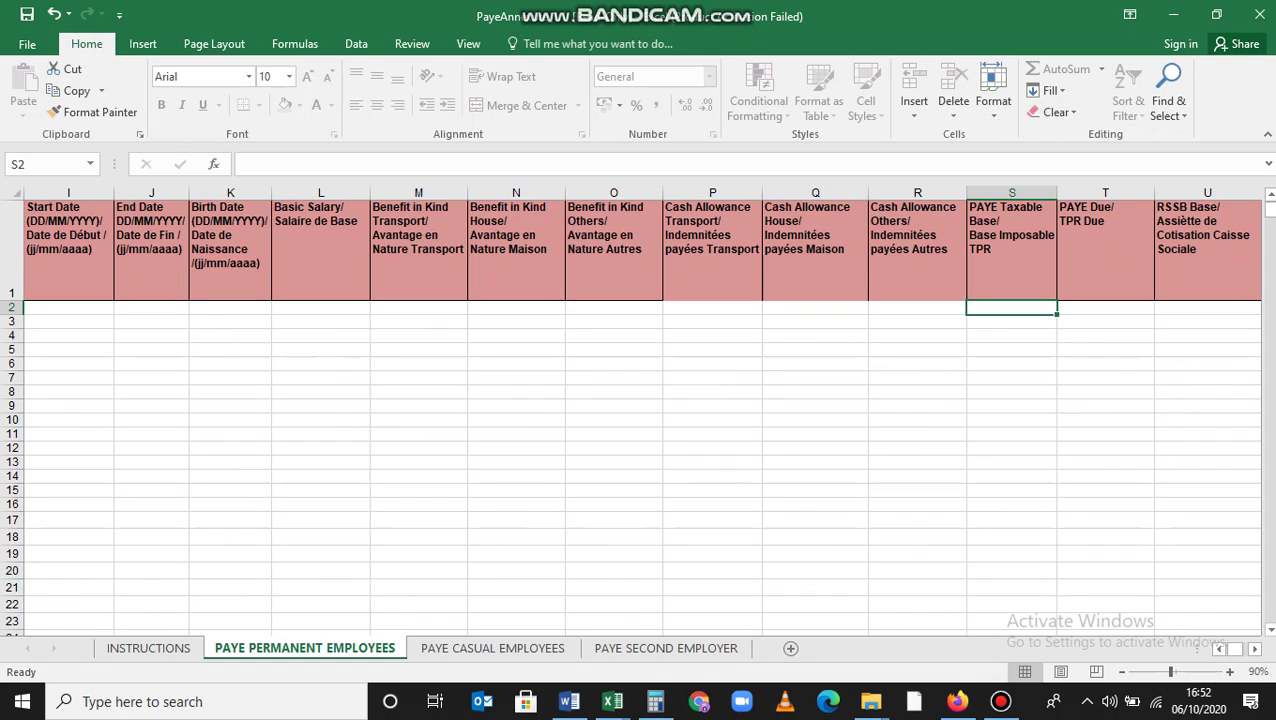
pyautogui.click(1105, 307)
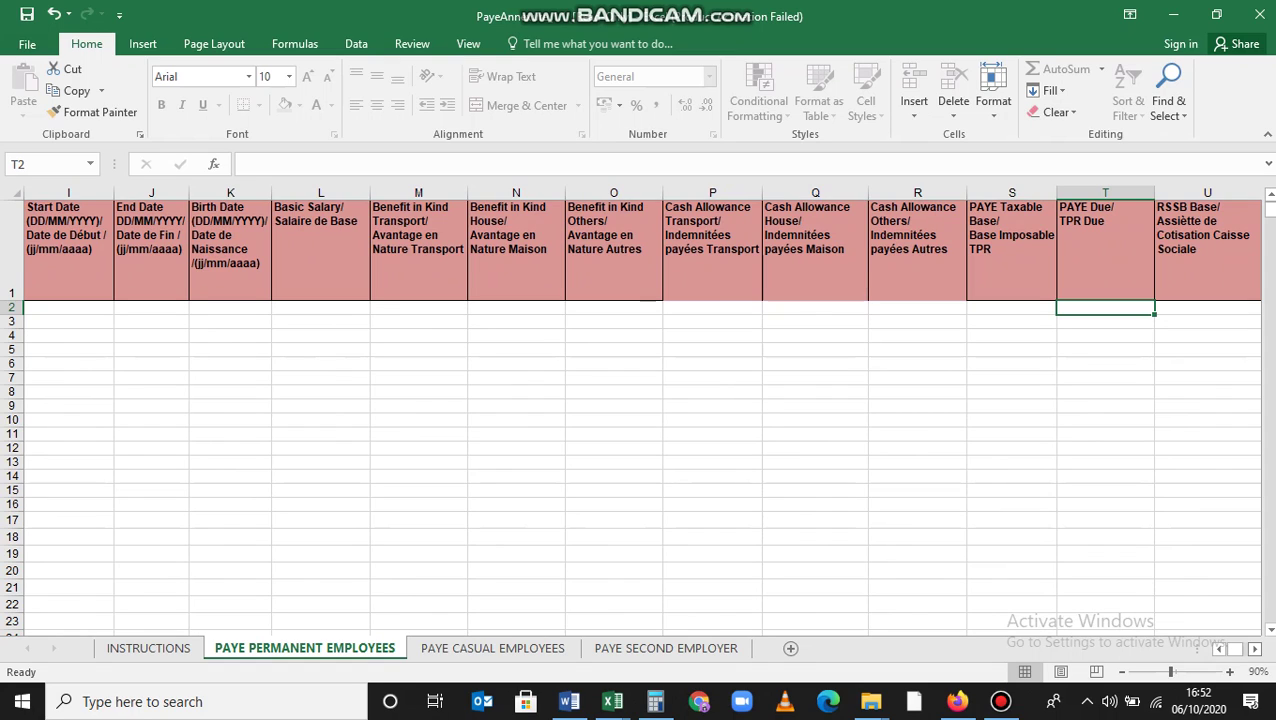
# Step: Go over the Employee 3% and Employer 5% NSSF, Total RSSB, Employee/Employer 7.5% RAMA and Total RAMA columns
pyautogui.hscroll(3, 640, 410)
pyautogui.hscroll(2, 640, 410)
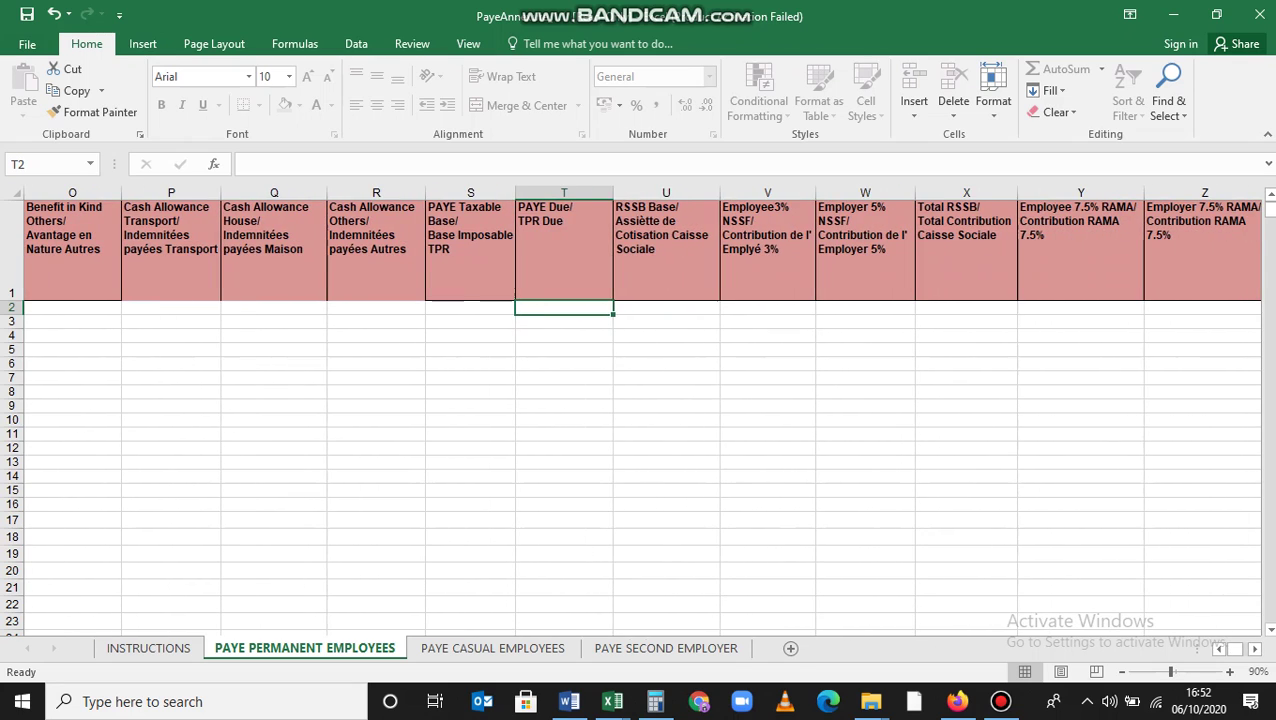
pyautogui.press('Right')
pyautogui.press('Right')
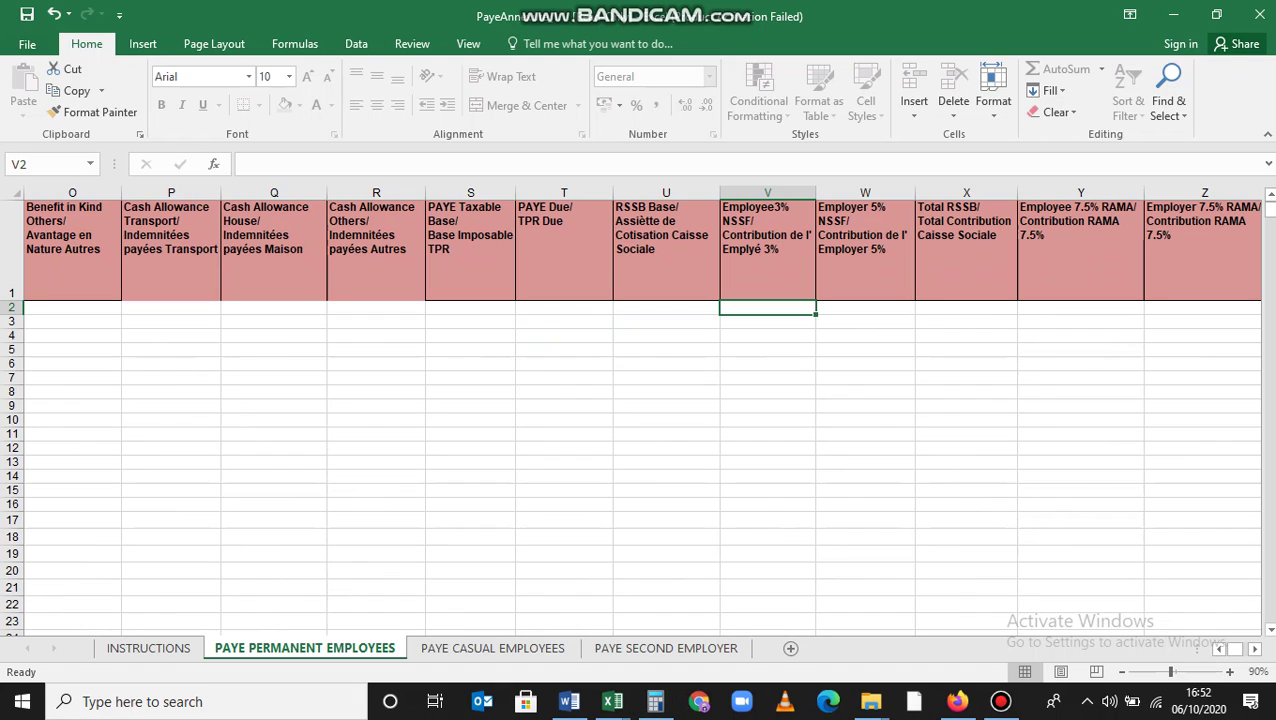
pyautogui.press('Right')
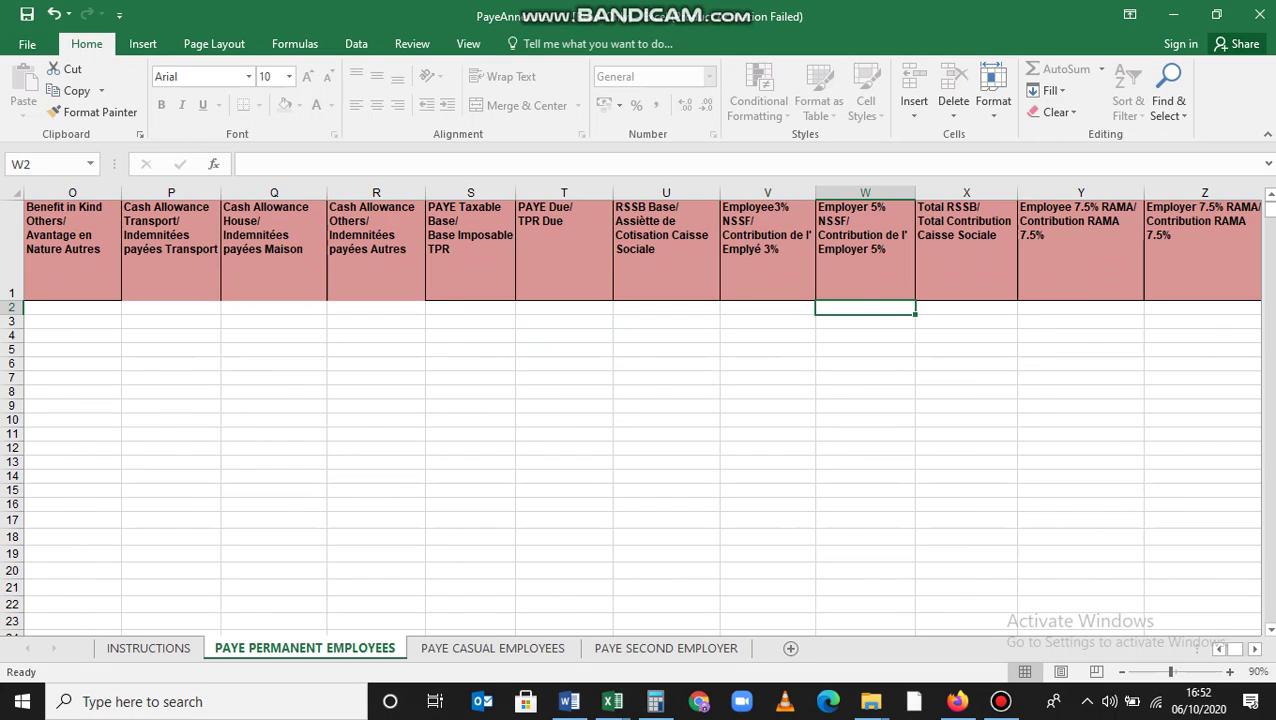
pyautogui.press('Right')
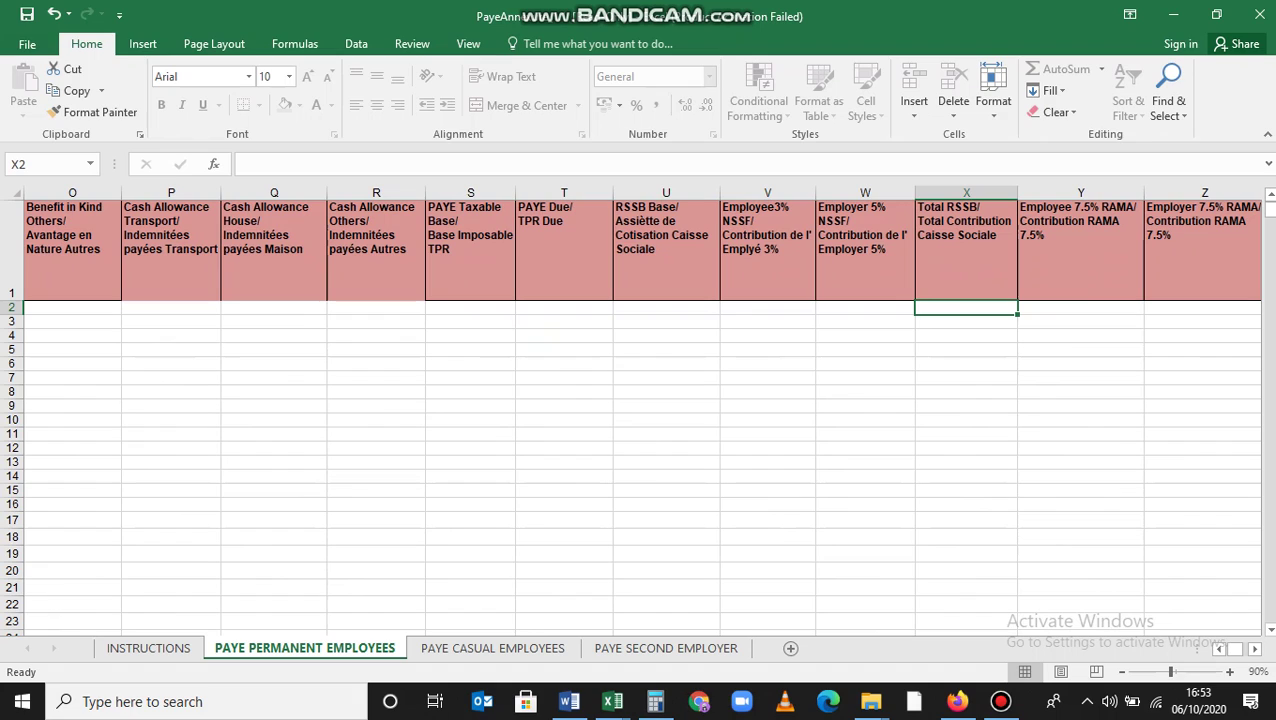
pyautogui.click(1080, 250)
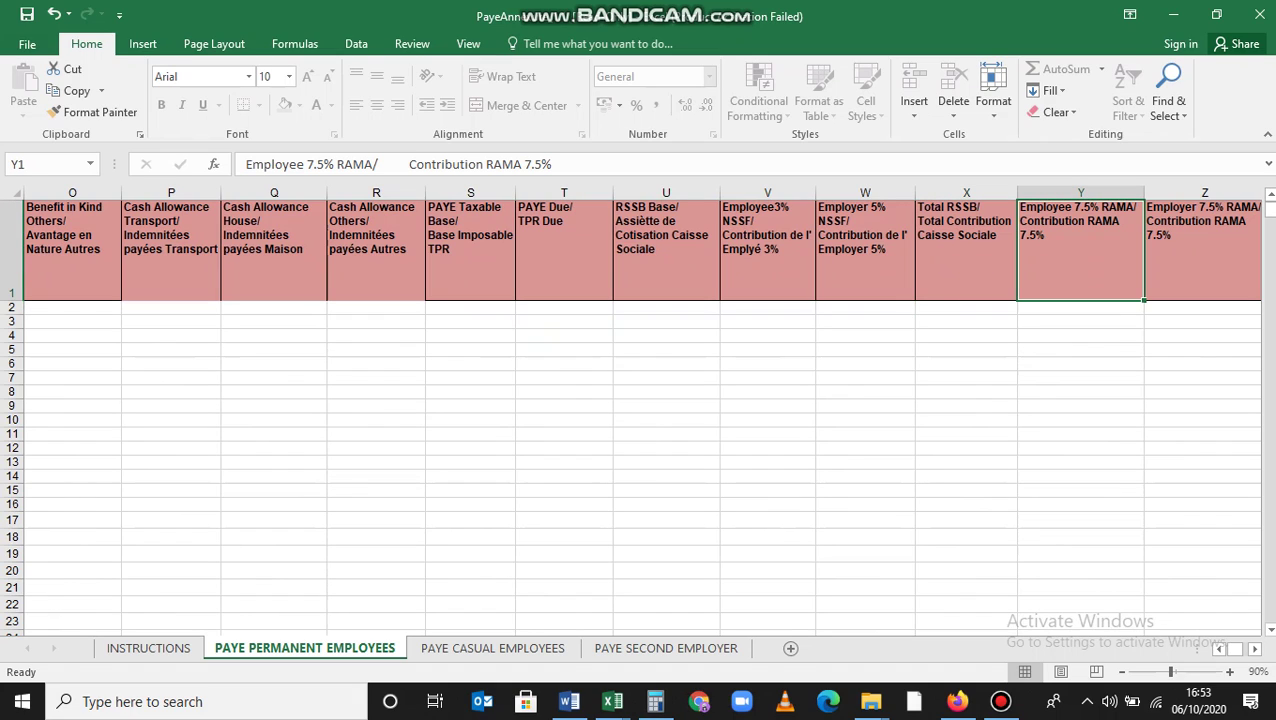
pyautogui.click(1080, 307)
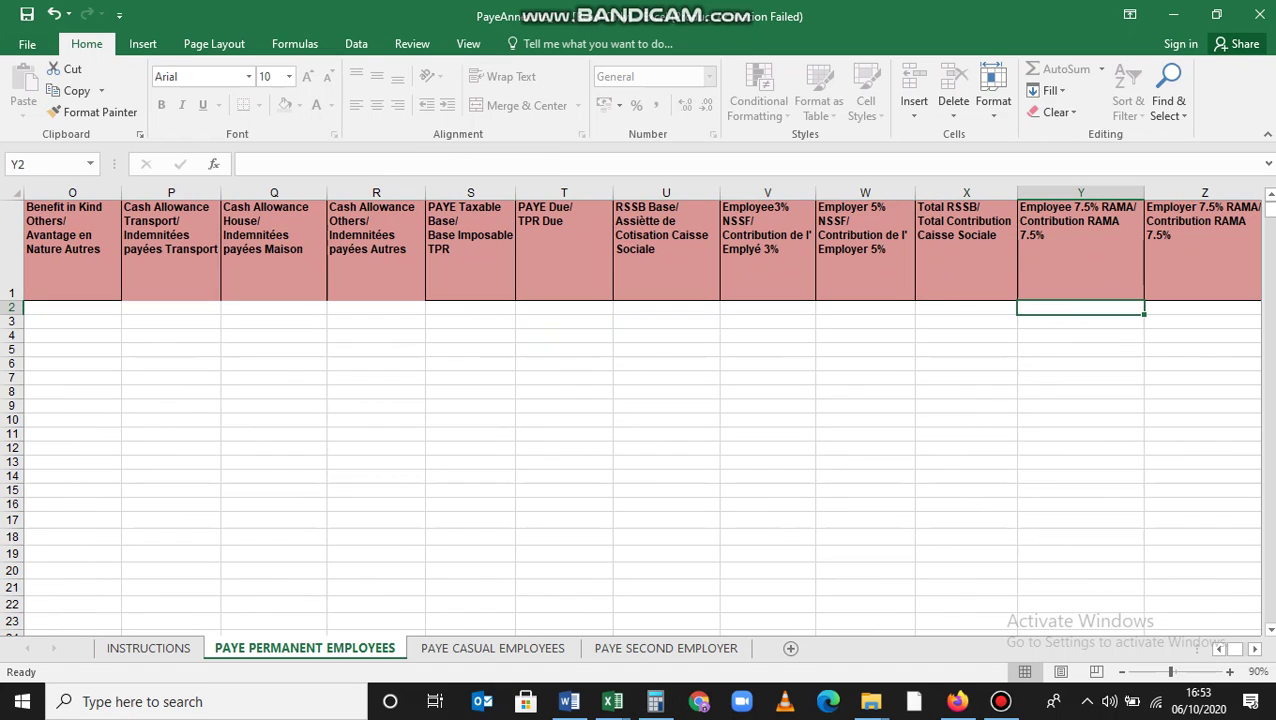
pyautogui.click(1254, 648)
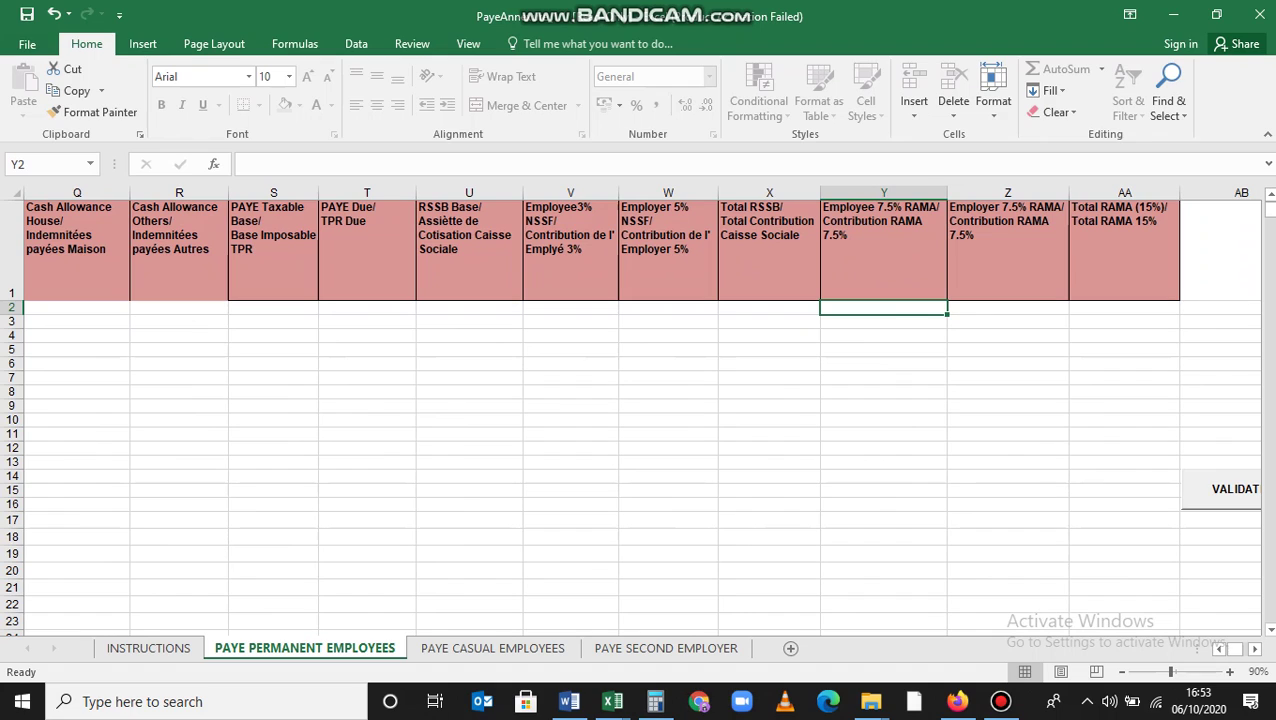
pyautogui.click(1007, 307)
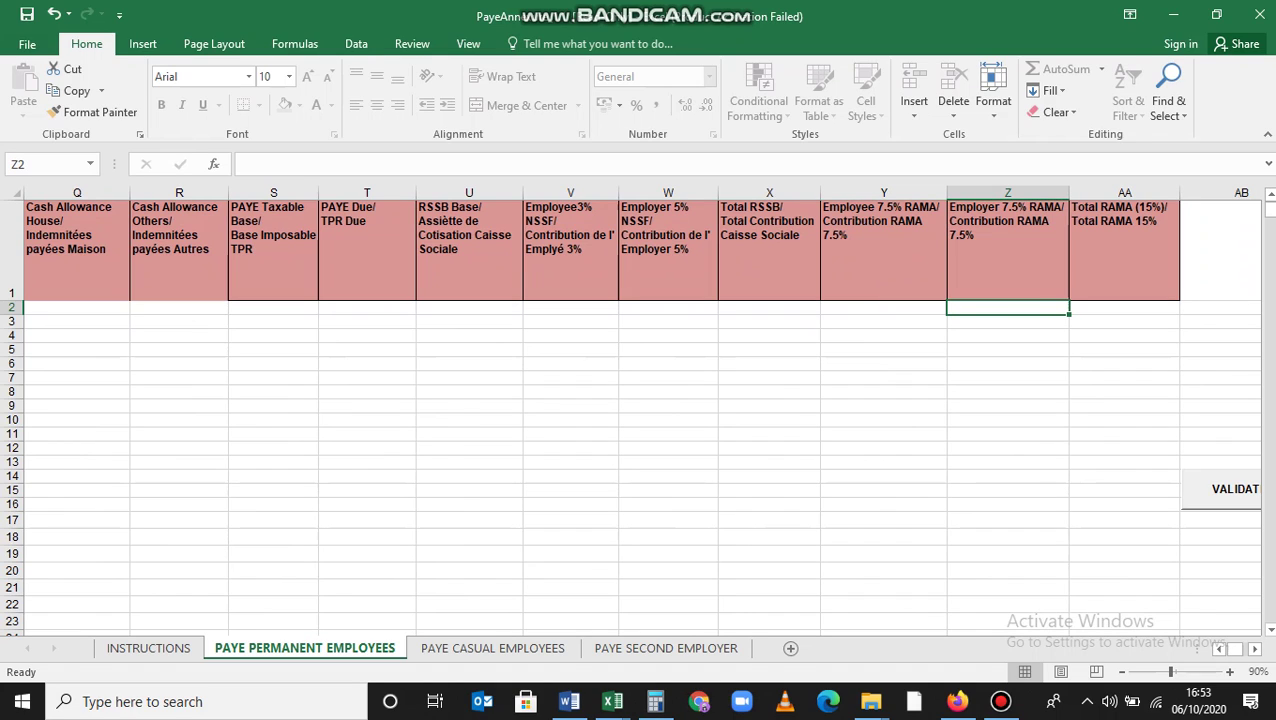
pyautogui.click(1124, 307)
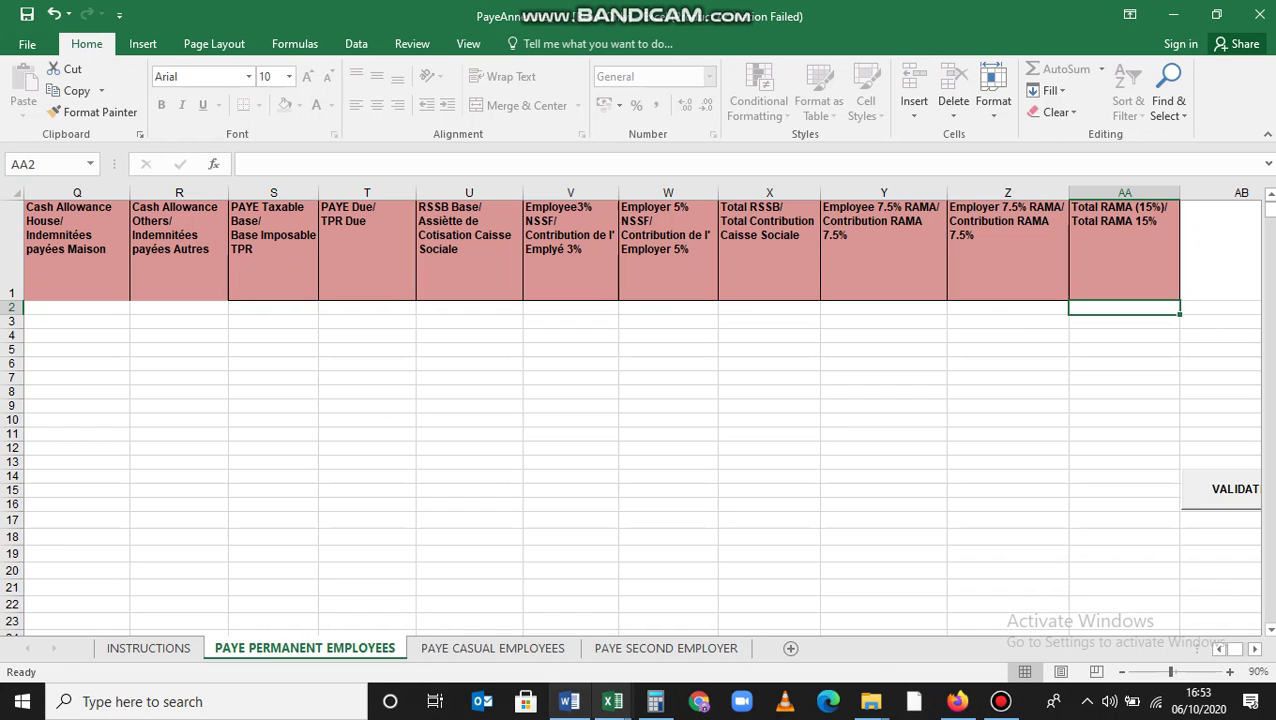
# Step: Copy the four employee rows A5:AA8 from PayePermanentDetails and return to PayeAnnexure_1.1
pyautogui.moveTo(612, 701)
pyautogui.click(510, 600)
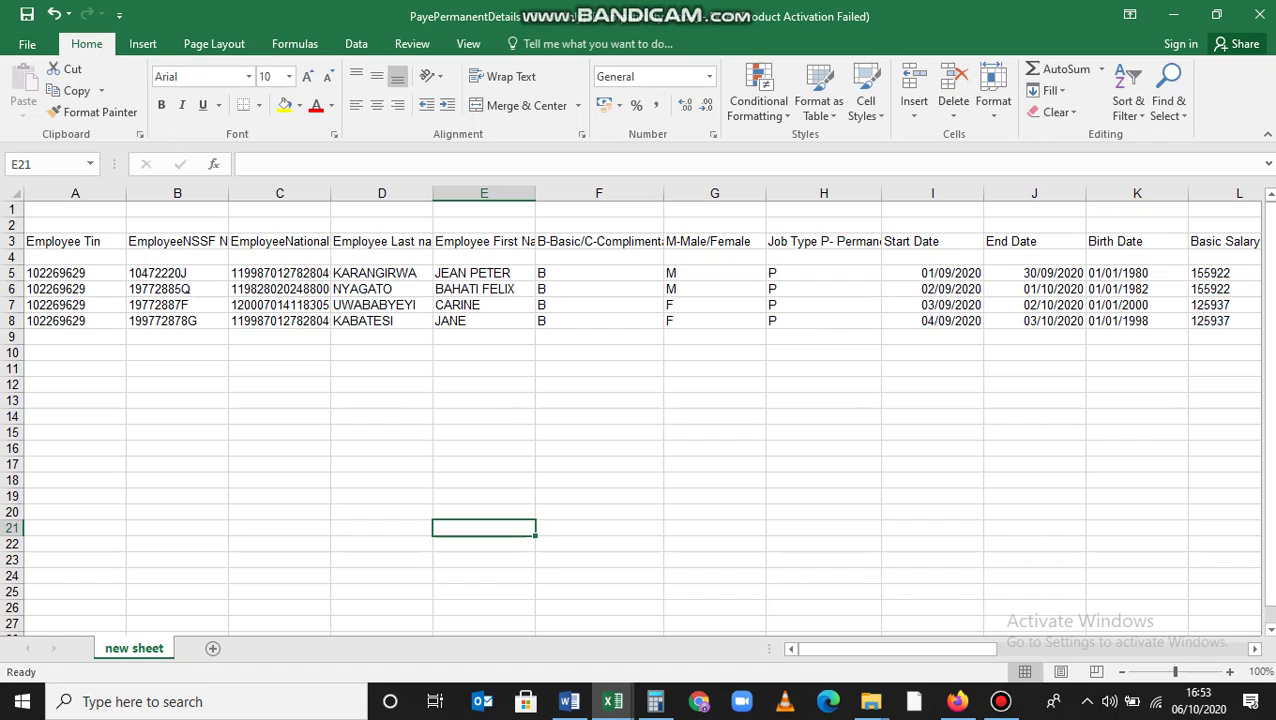
pyautogui.moveTo(60, 273); pyautogui.dragTo(1150, 328)
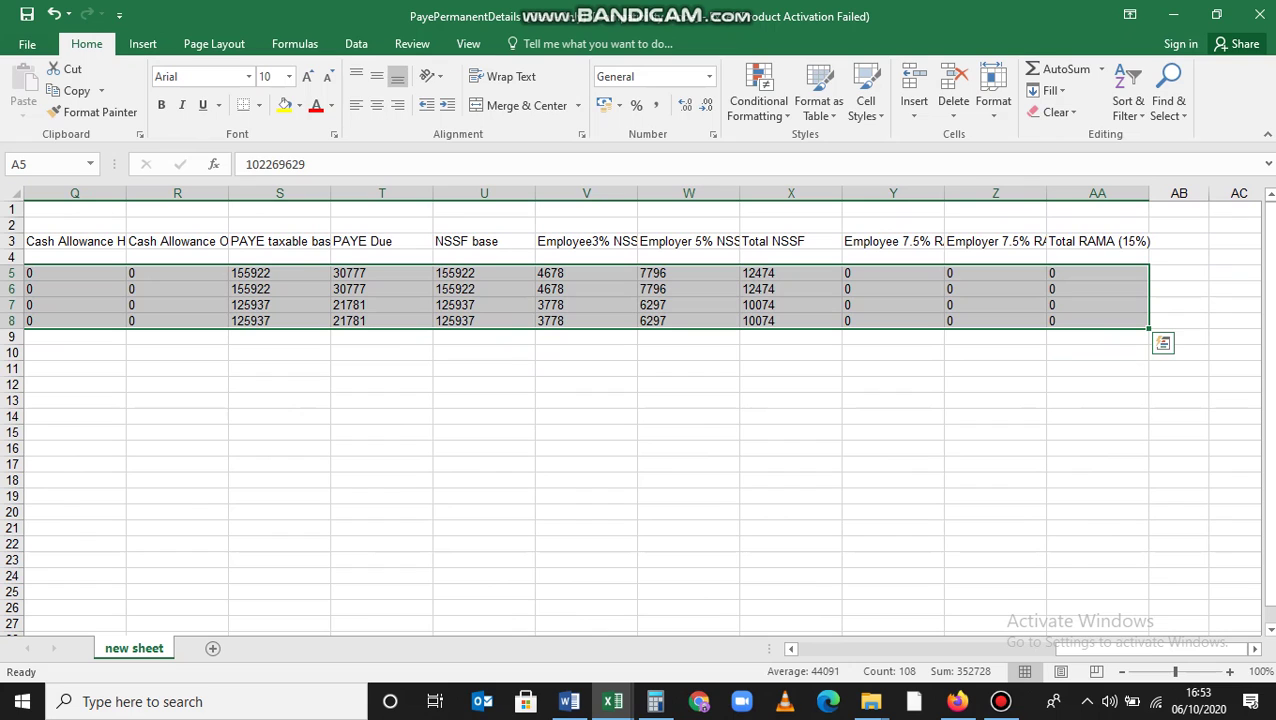
pyautogui.rightClick(1060, 280)
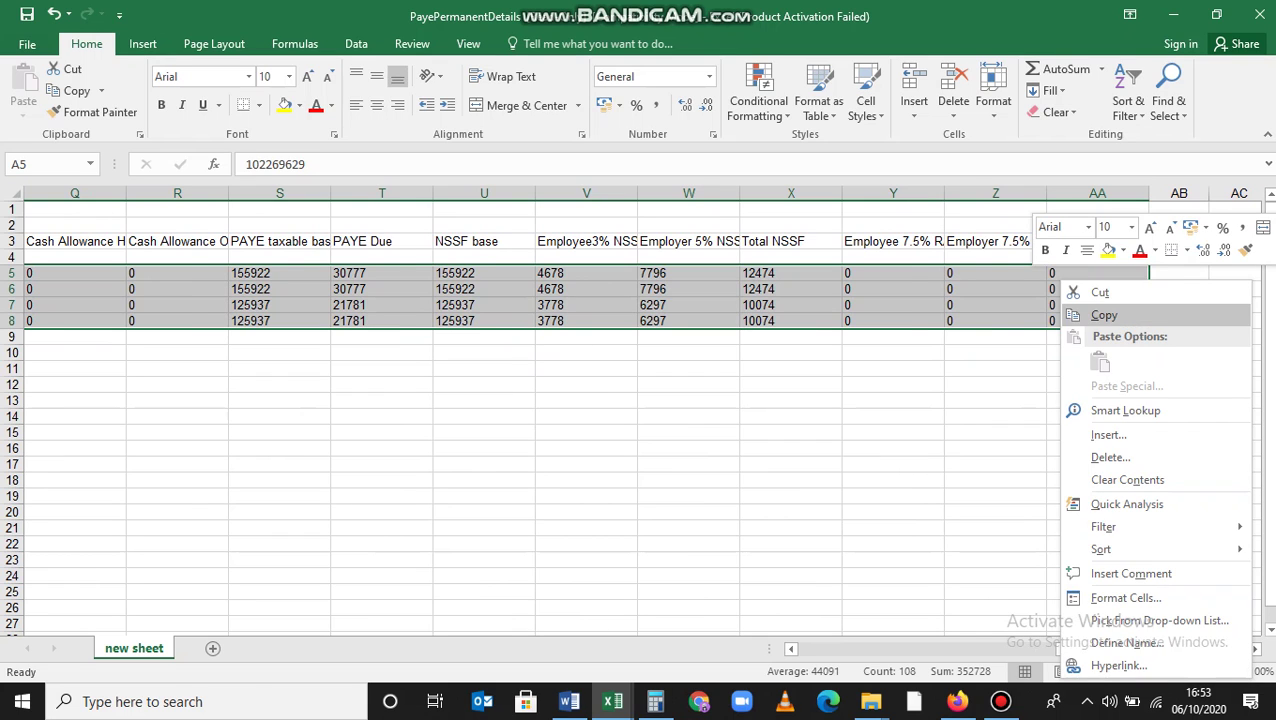
pyautogui.click(1104, 315)
pyautogui.moveTo(613, 701)
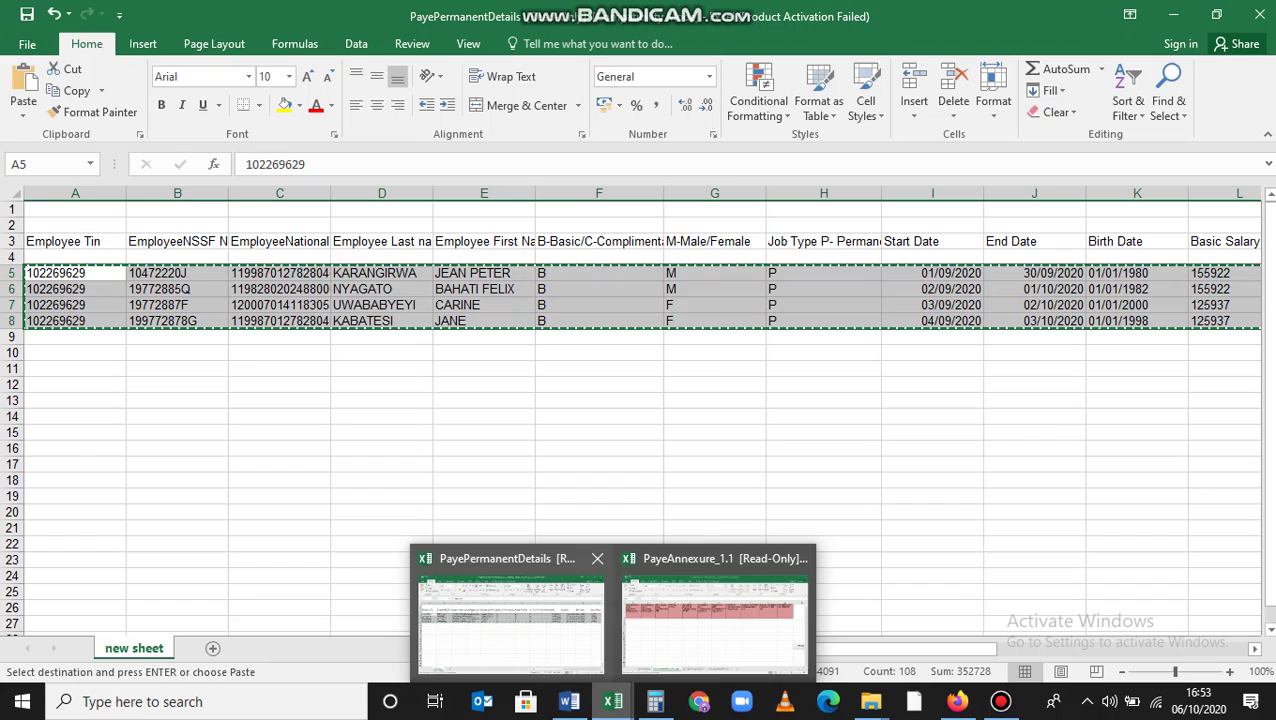
pyautogui.click(715, 620)
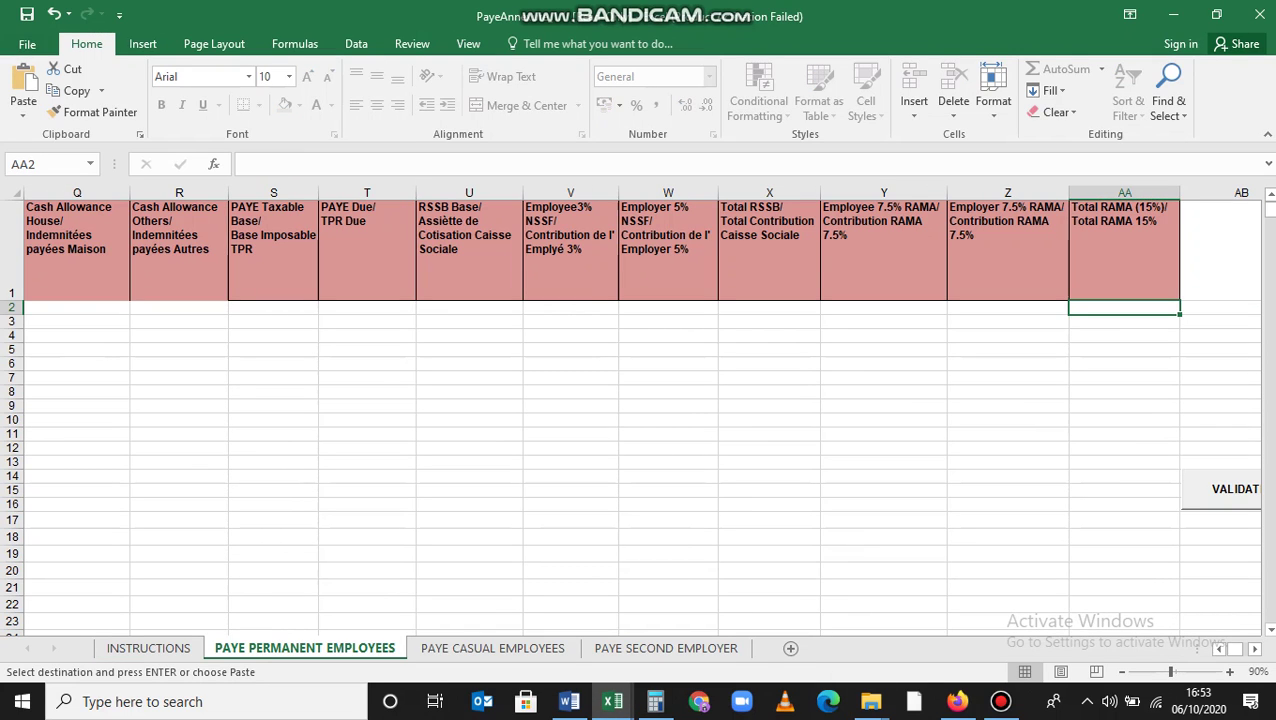
# Step: Paste the four copied employee rows into the annexure starting at cell A2
pyautogui.click(883, 504)
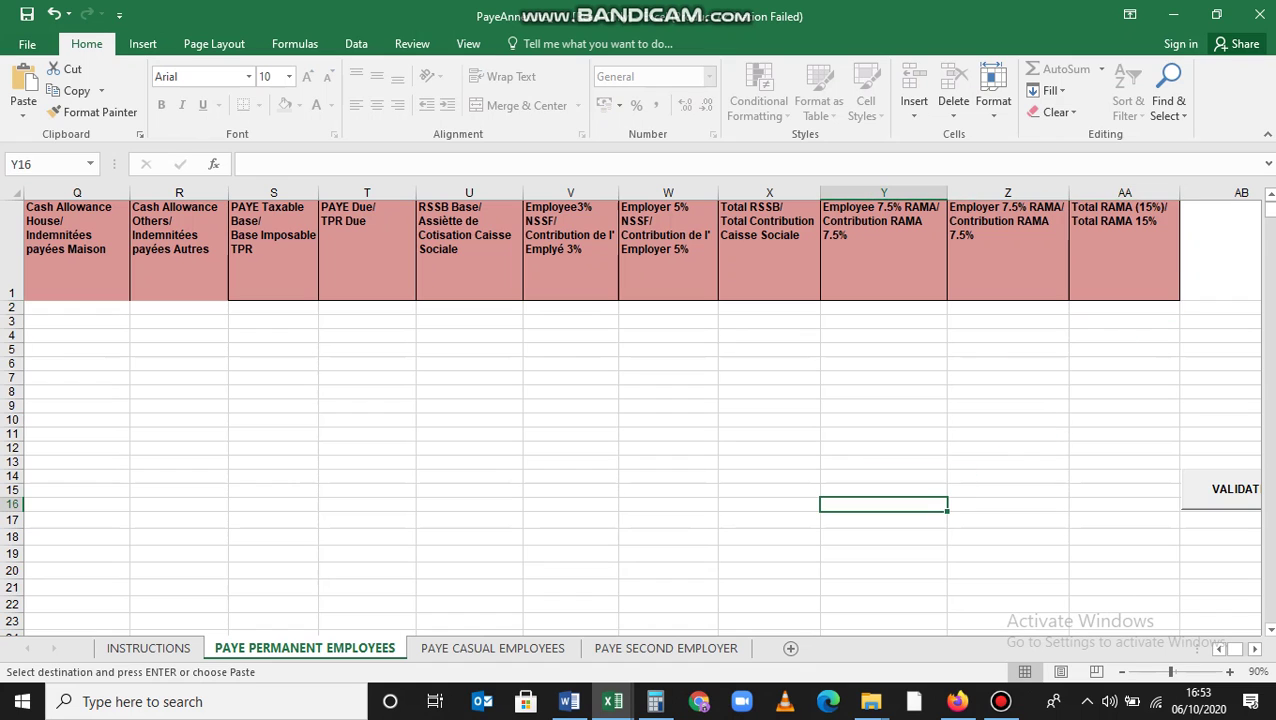
pyautogui.hscroll(-5, 640, 410)
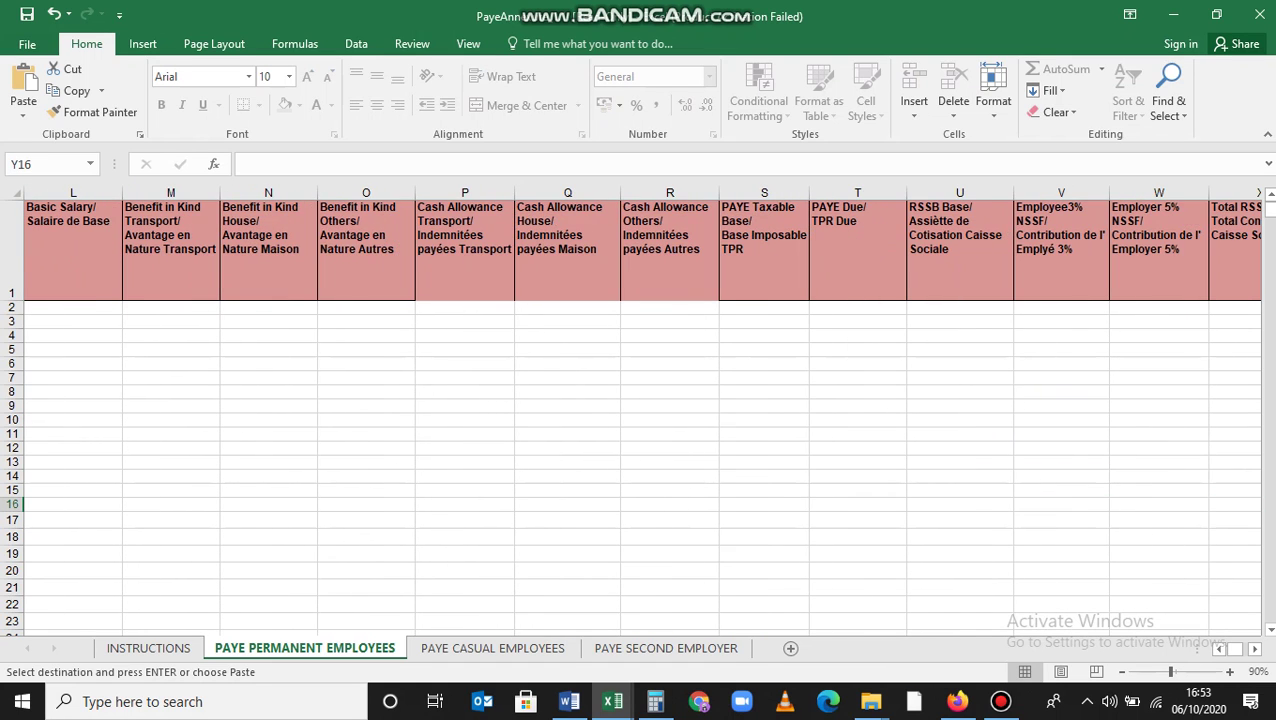
pyautogui.hscroll(-6, 640, 410)
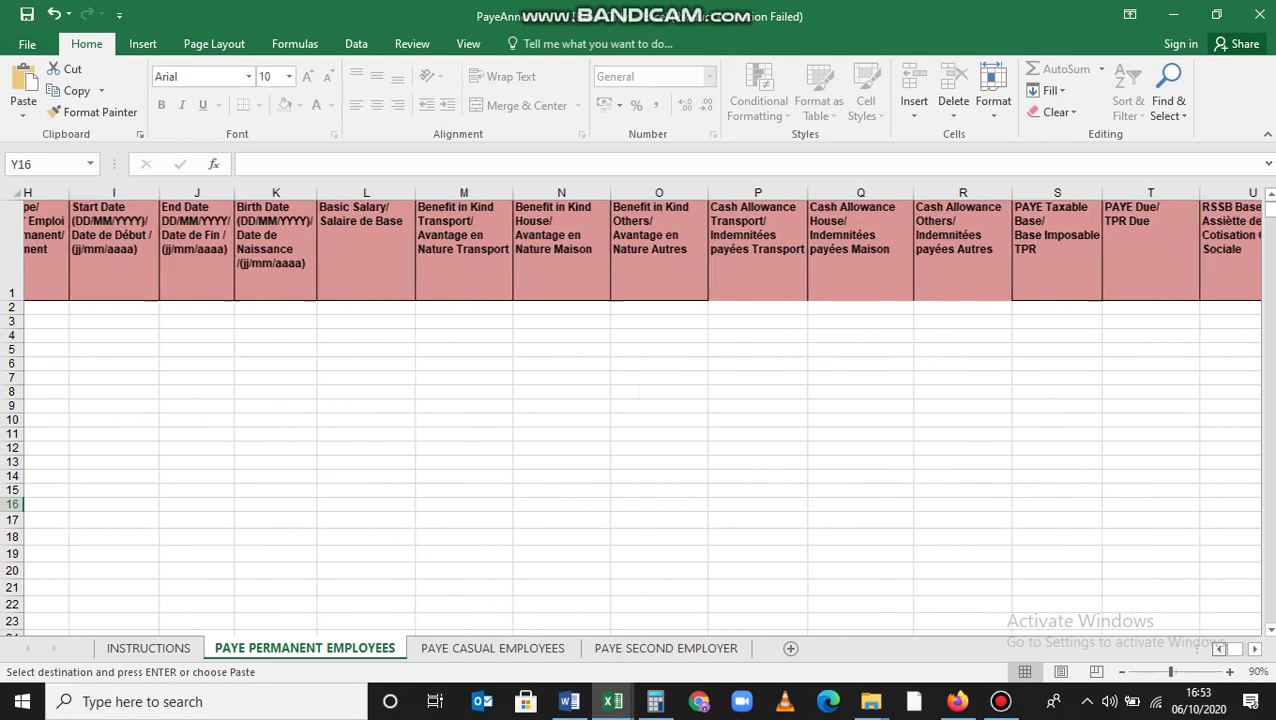
pyautogui.hscroll(-5, 640, 410)
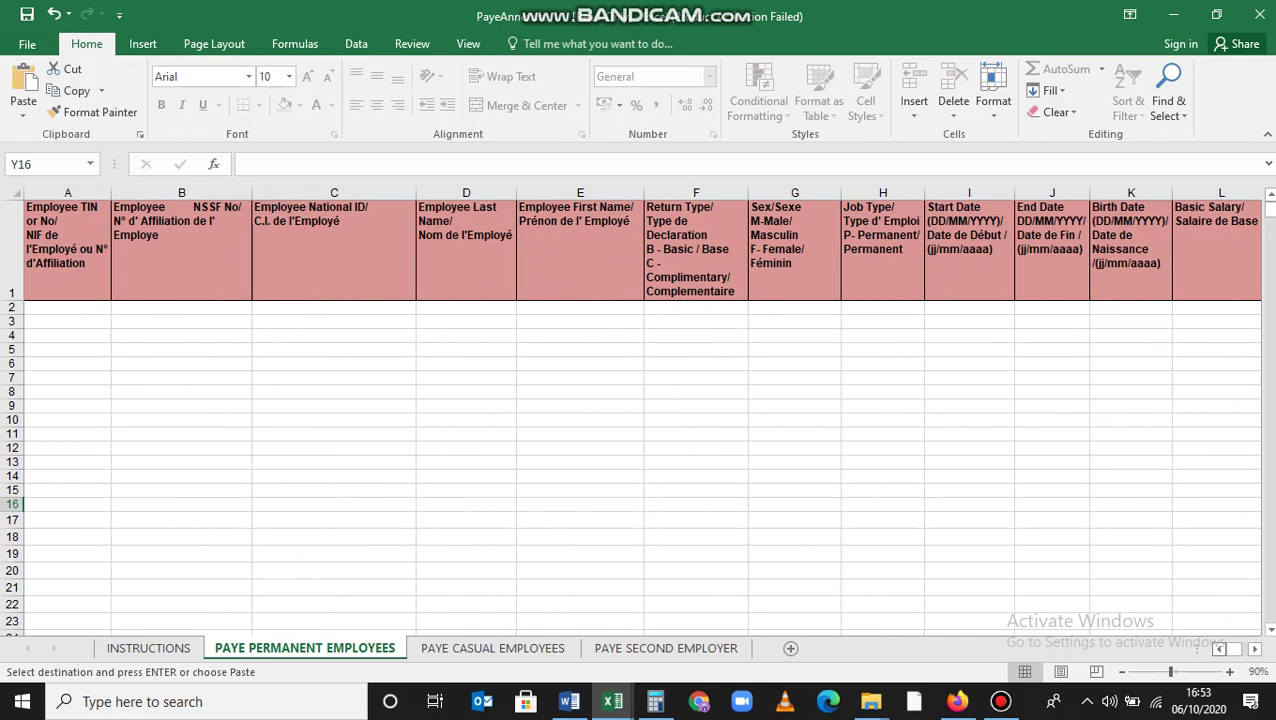
pyautogui.click(58, 307)
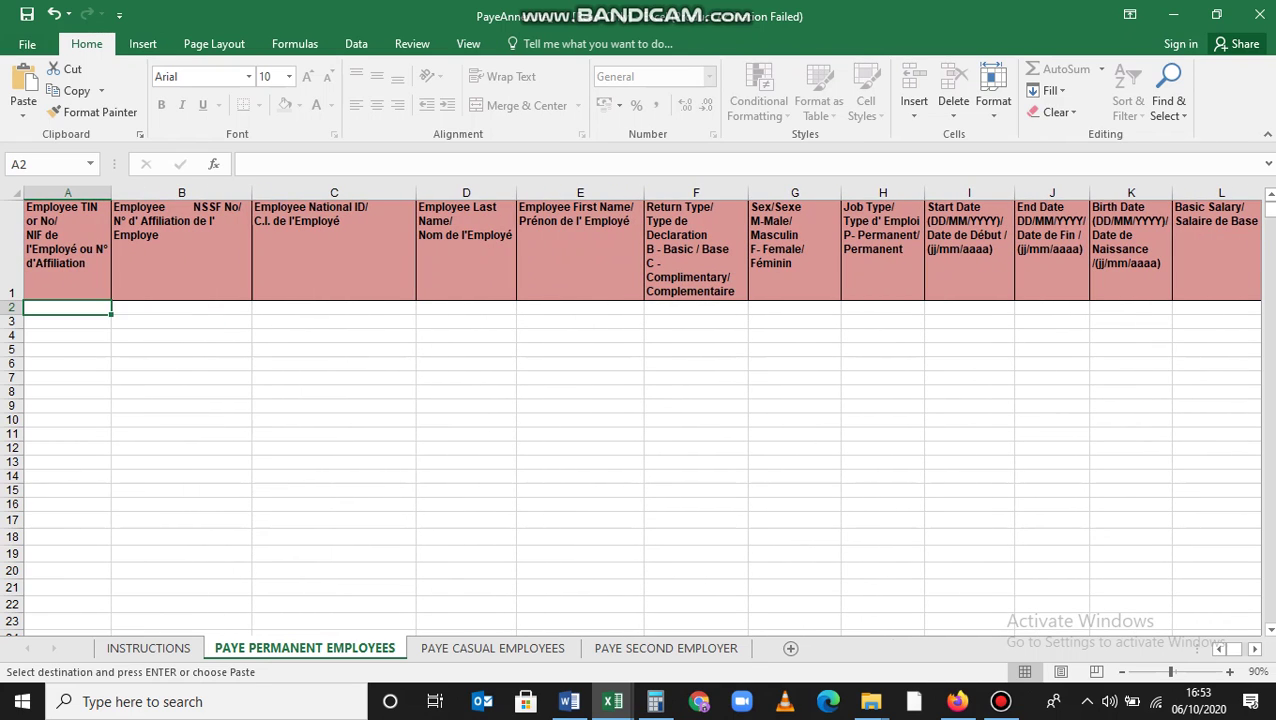
pyautogui.rightClick(60, 307)
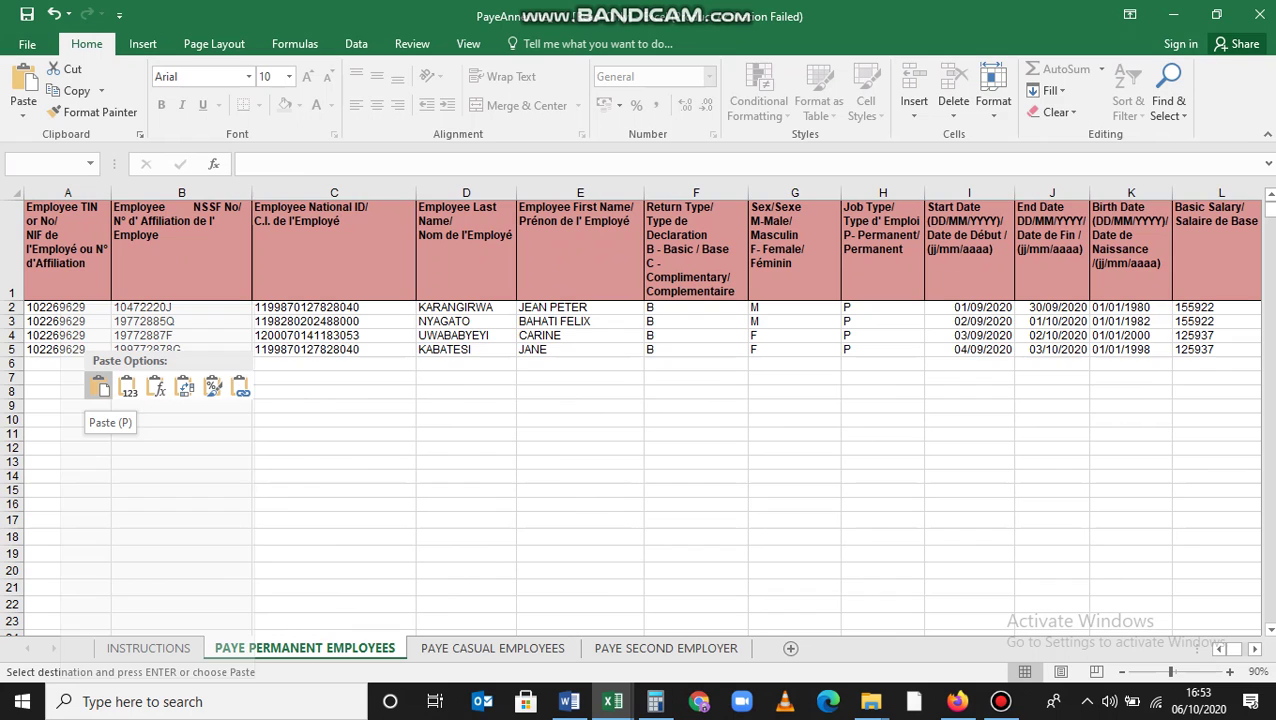
pyautogui.click(99, 386)
# Step: Scroll across to check the calculated PAYE and RSSB columns and the VALIDATE button
pyautogui.click(1052, 489)
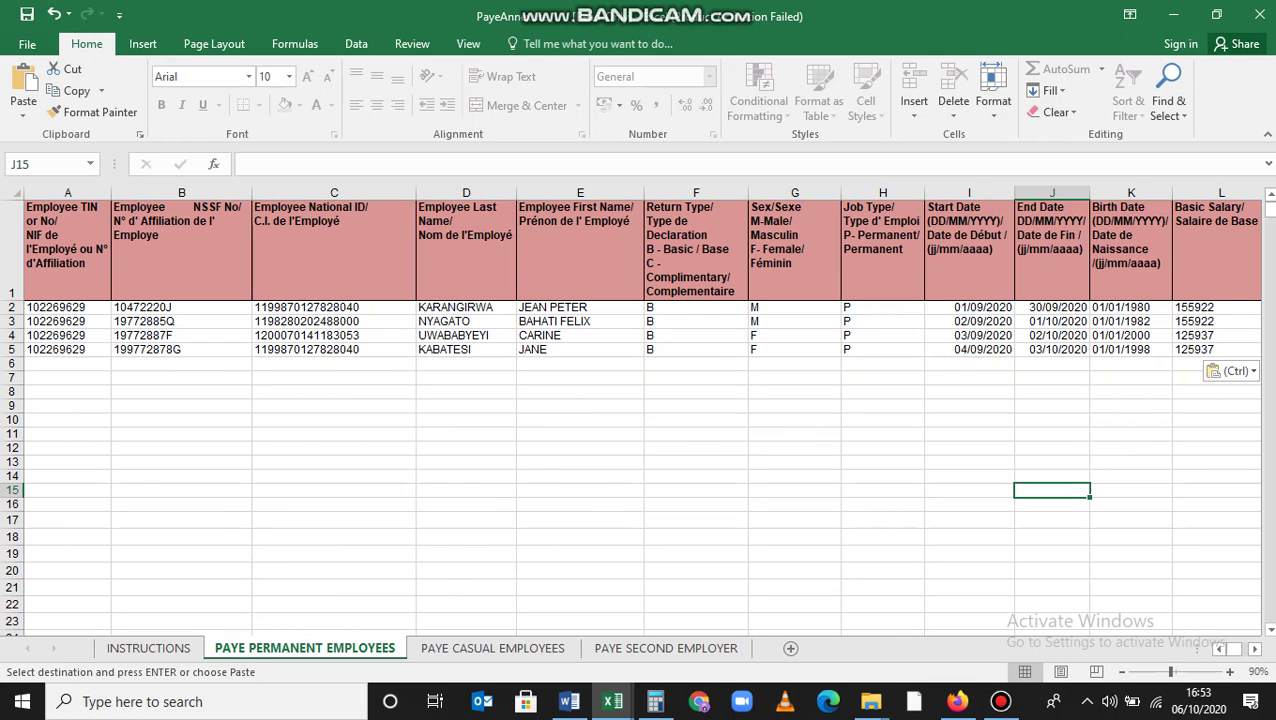
pyautogui.hscroll(1, 640, 410)
pyautogui.hscroll(6, 640, 410)
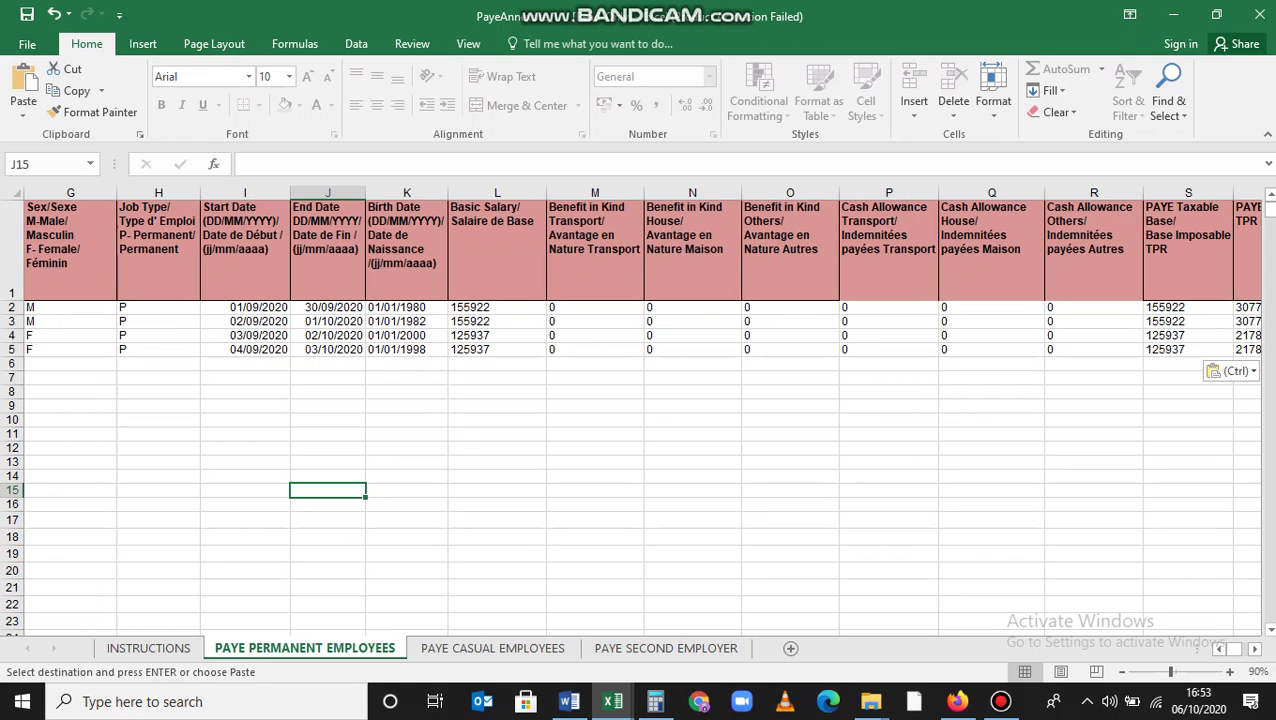
pyautogui.hscroll(4, 640, 410)
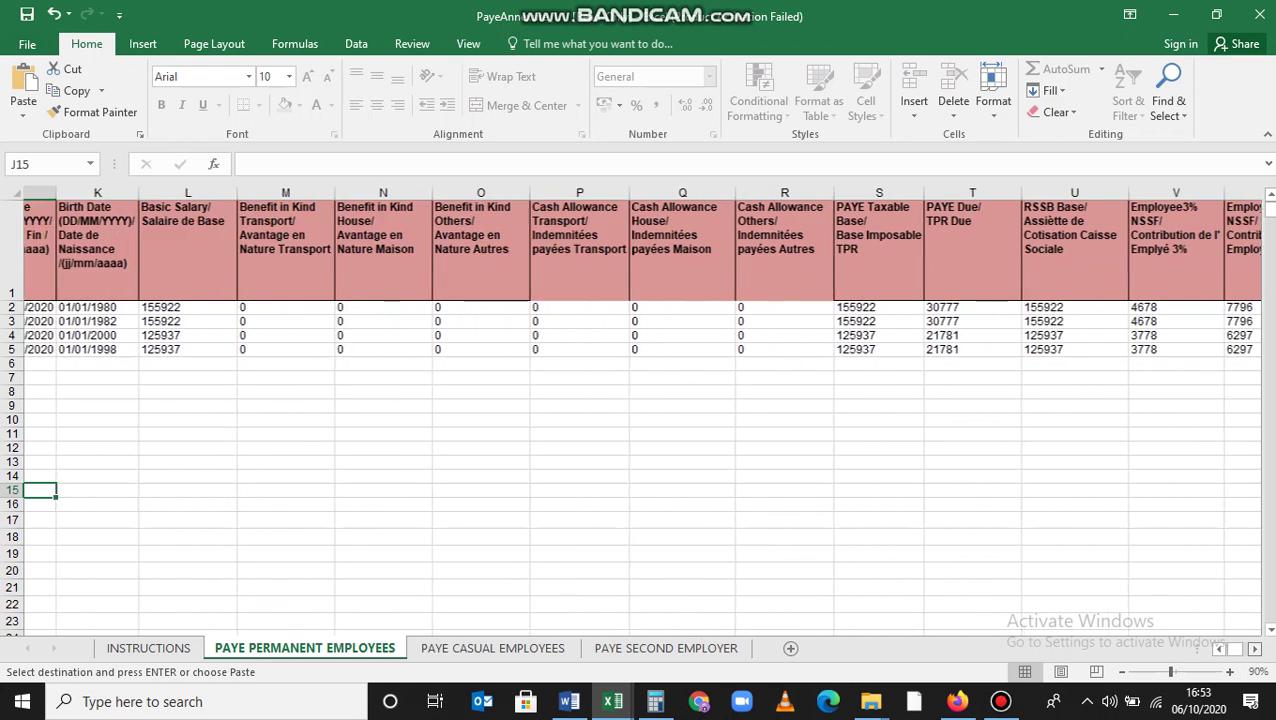
pyautogui.hscroll(8, 640, 410)
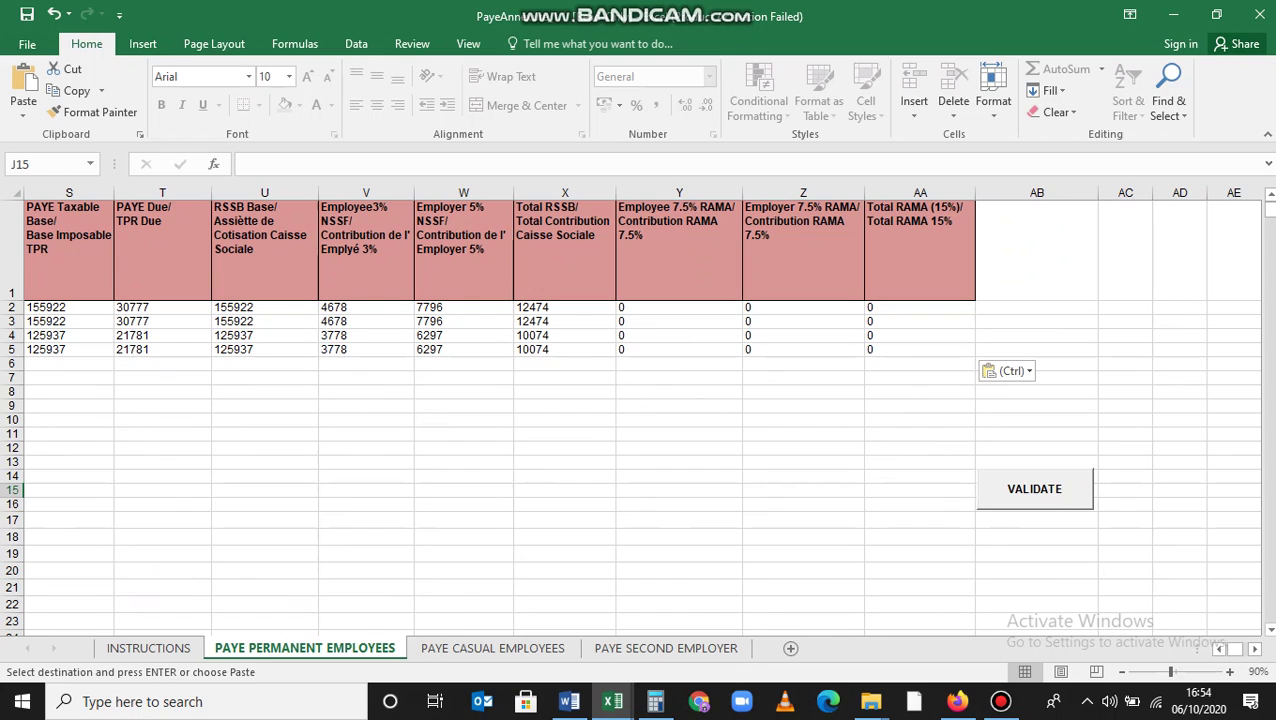
pyautogui.click(464, 504)
# Step: Validate the four rows and export them to C:\RRA\PAYE Permanent Employees_Ver_1.1.txt
pyautogui.click(803, 504)
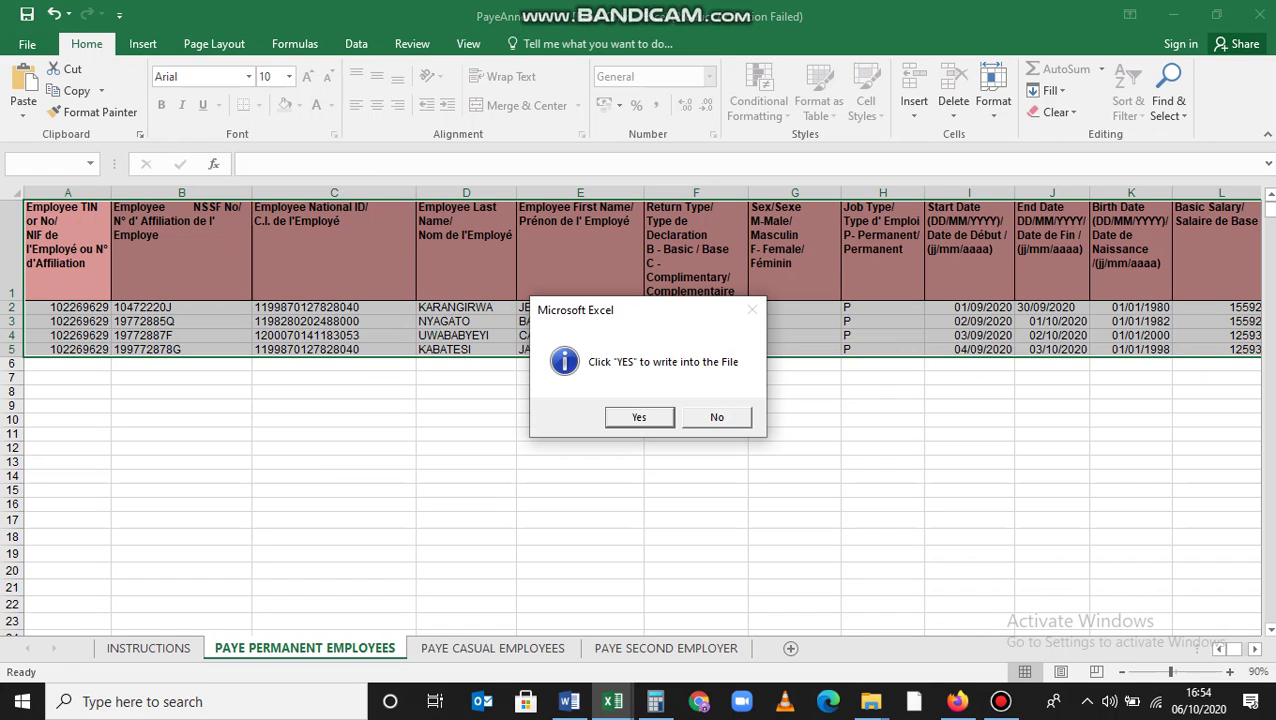
pyautogui.press('Return')
pyautogui.press('Return')
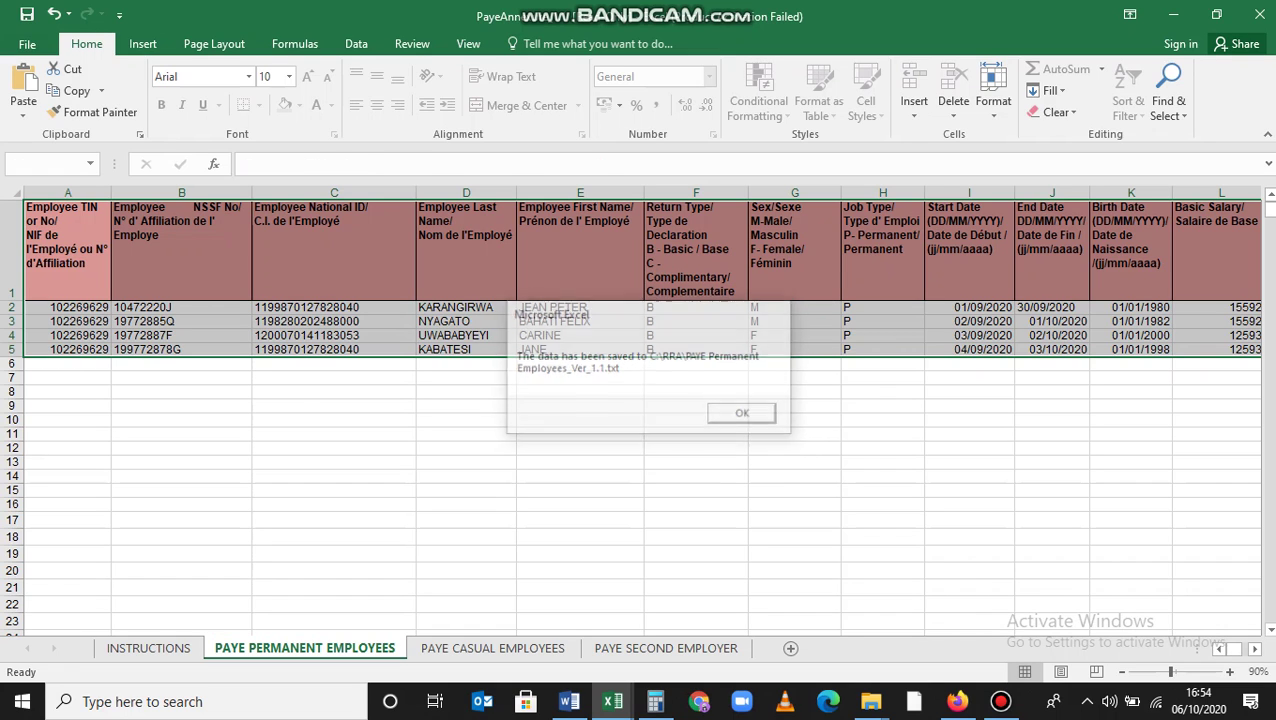
pyautogui.click(695, 405)
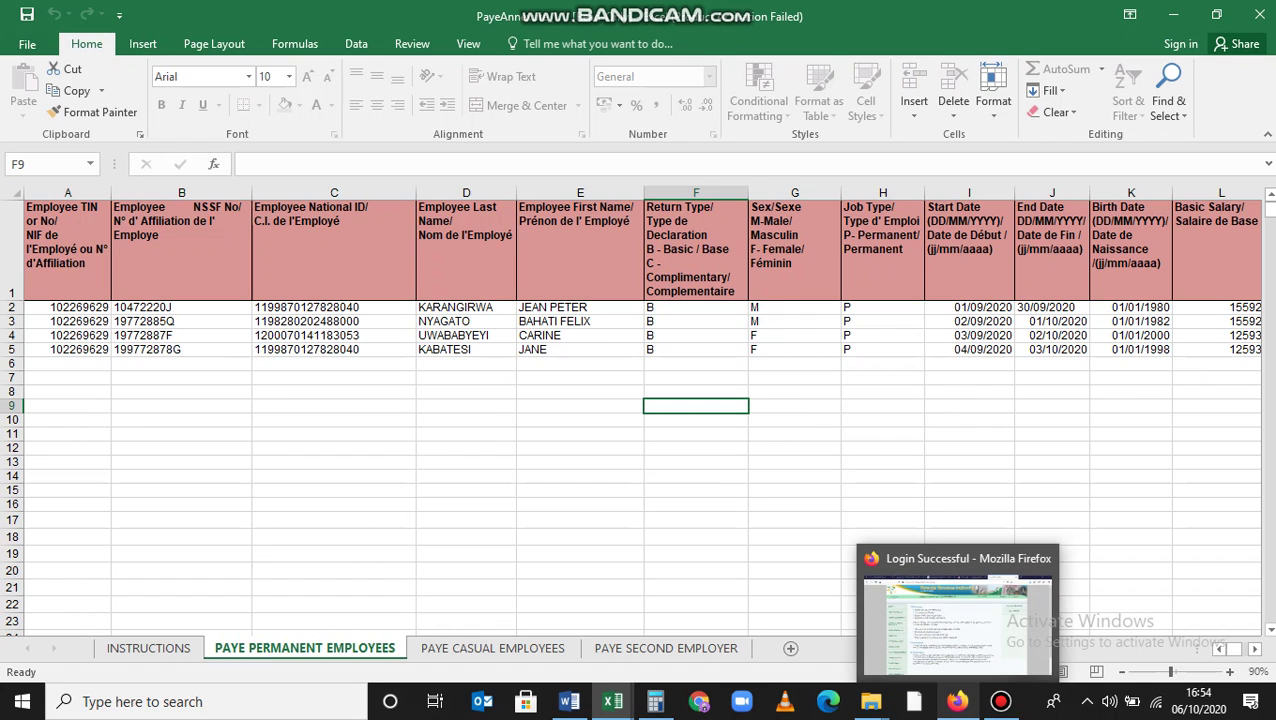
# Step: Start a new tax declaration in e-Tax and open the September 2020 PAYE declaration form
pyautogui.click(957, 701)
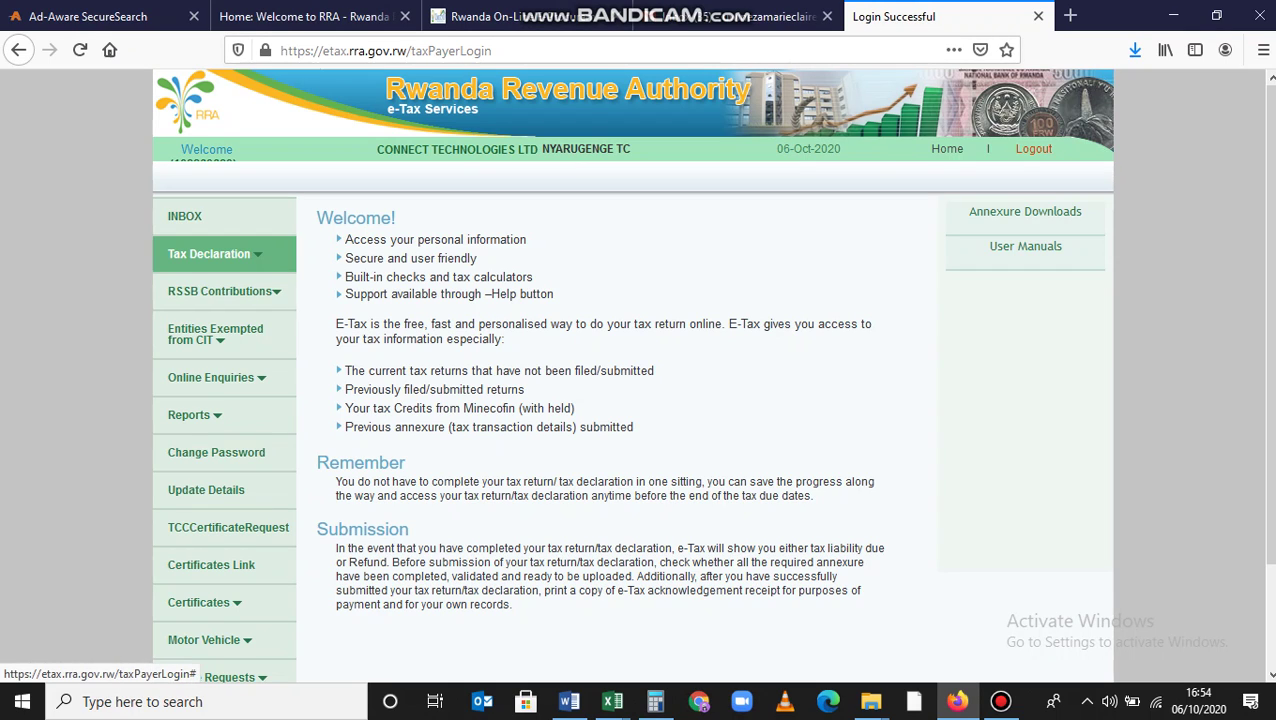
pyautogui.click(209, 254)
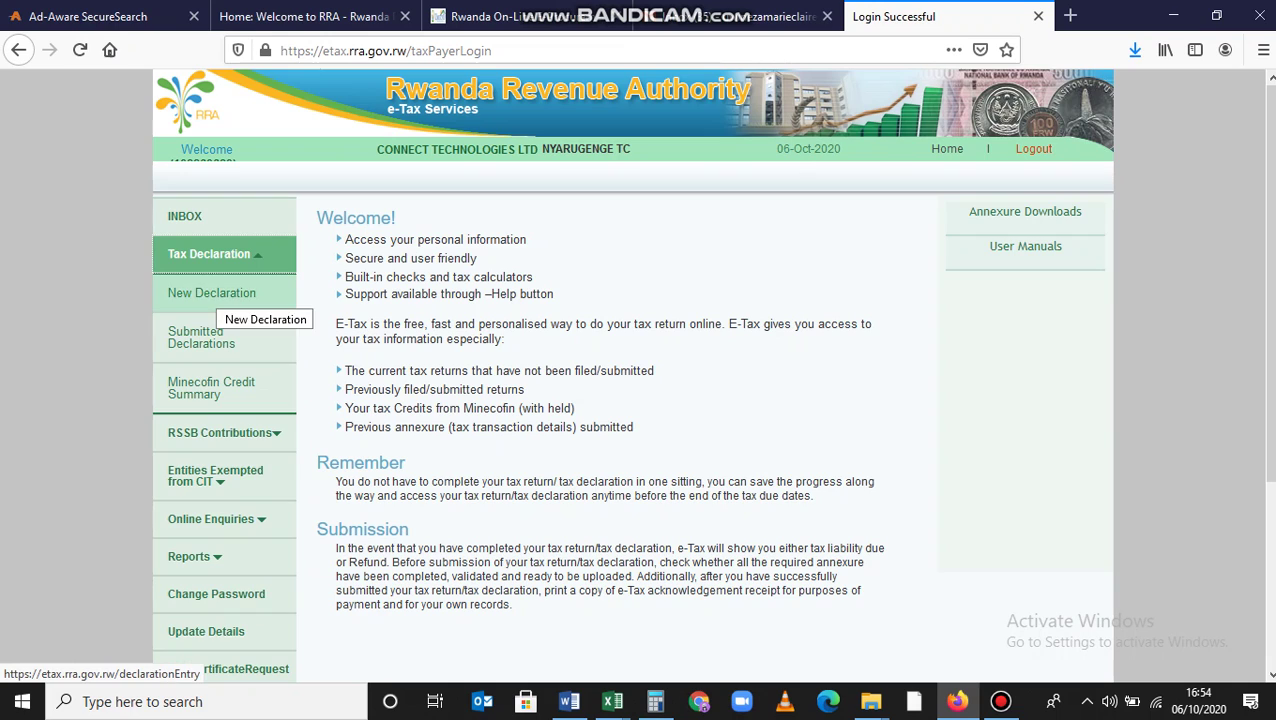
pyautogui.click(211, 292)
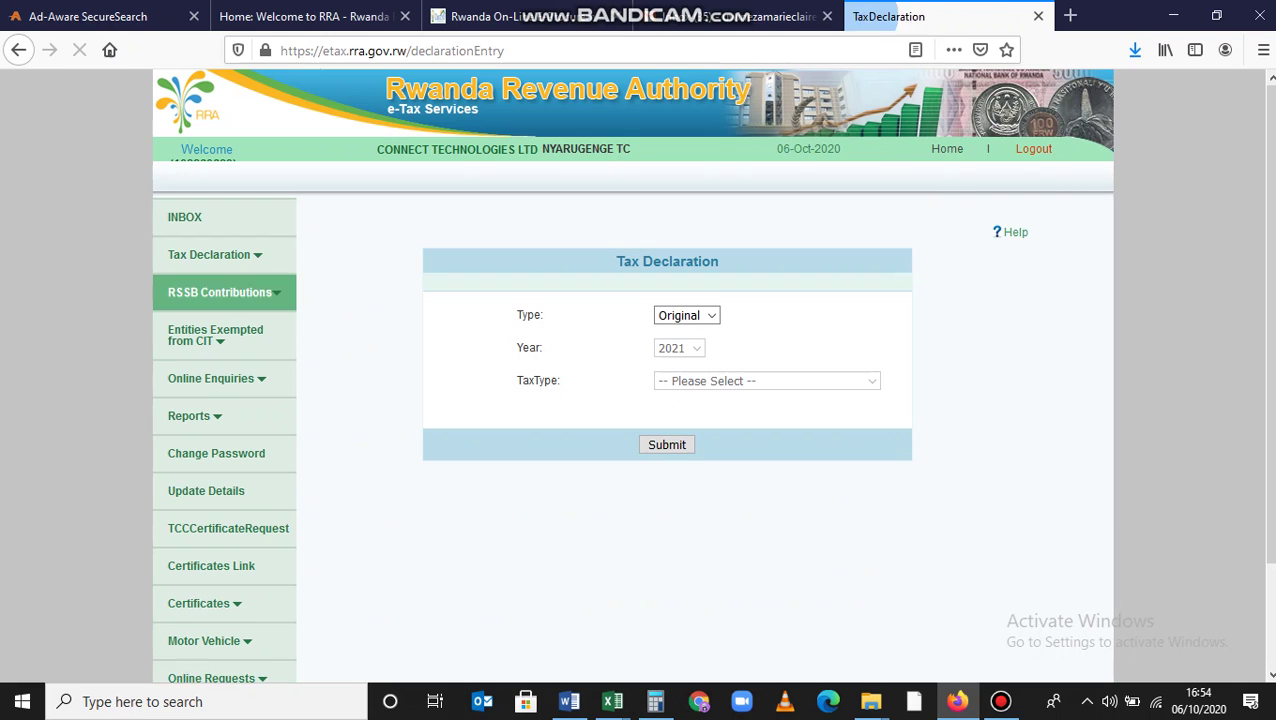
pyautogui.press('Tab')
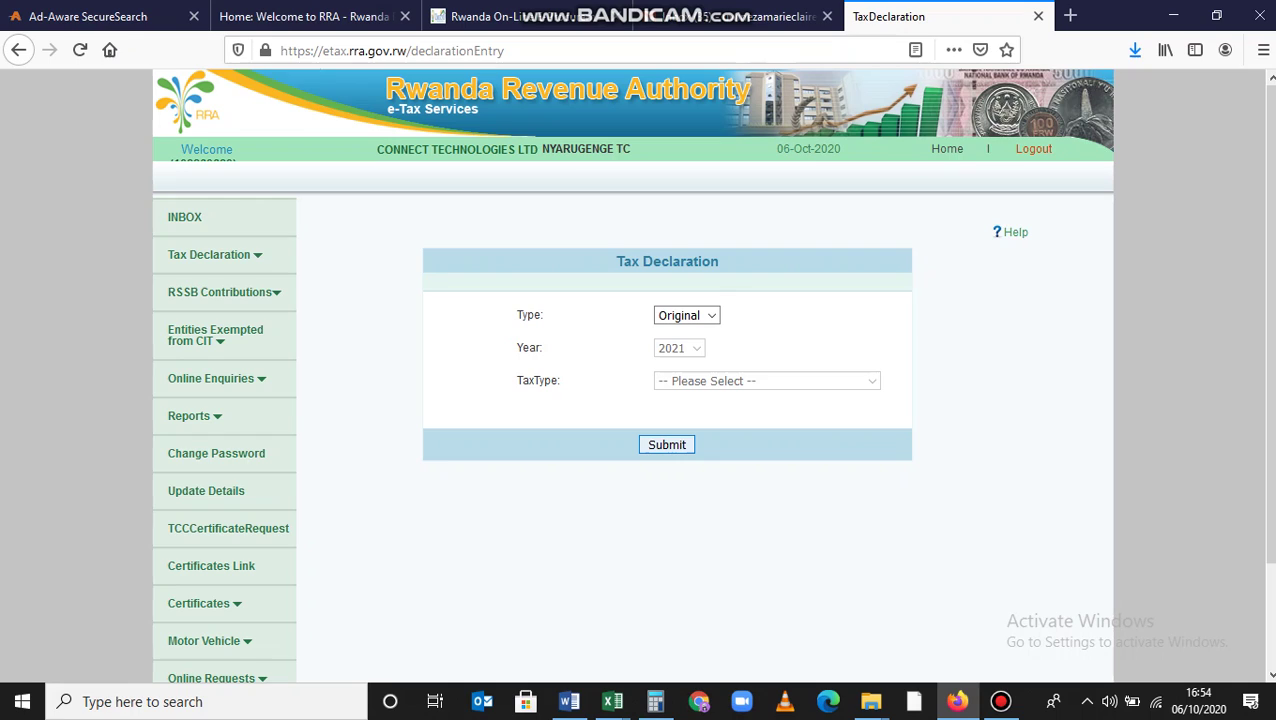
pyautogui.press('Return')
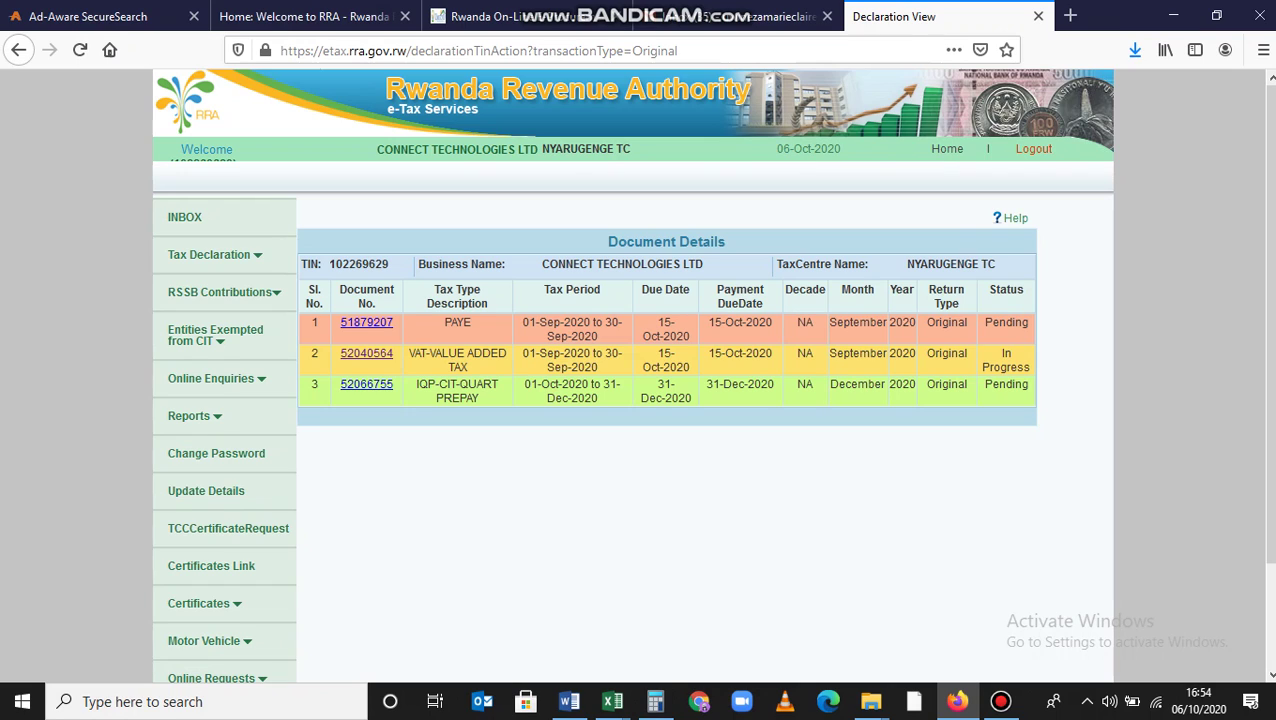
pyautogui.click(366, 322)
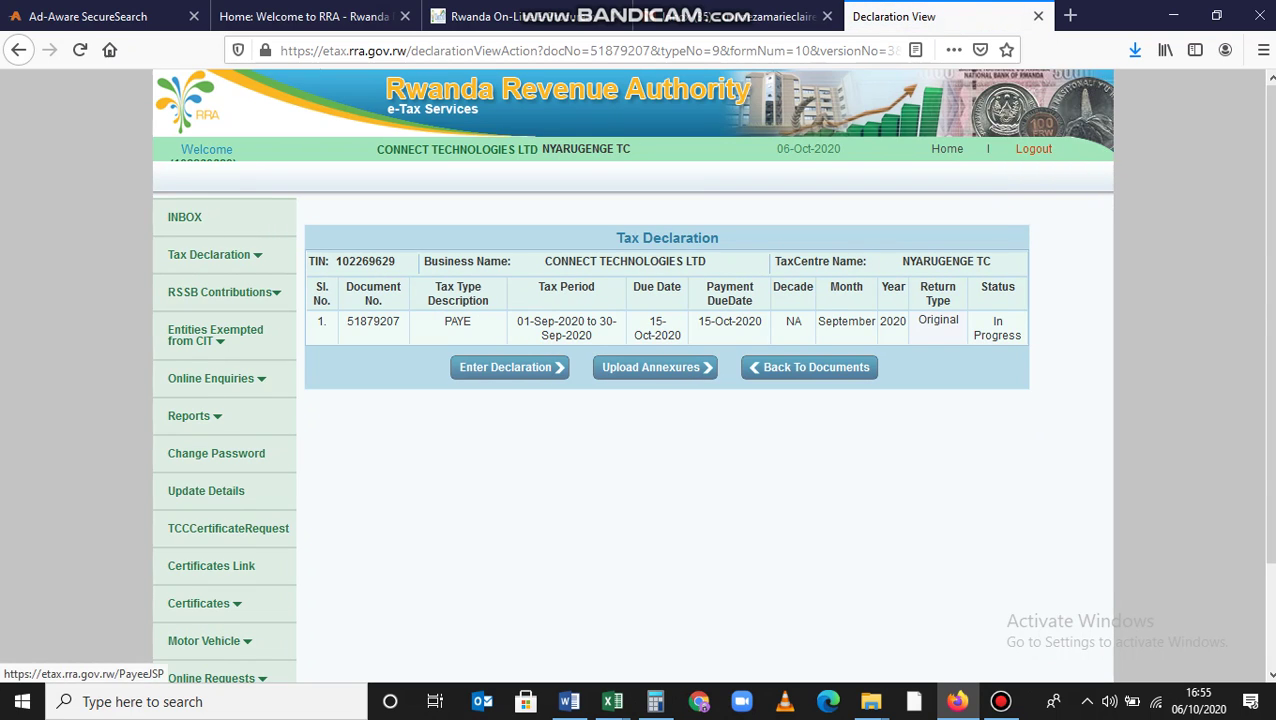
pyautogui.click(507, 367)
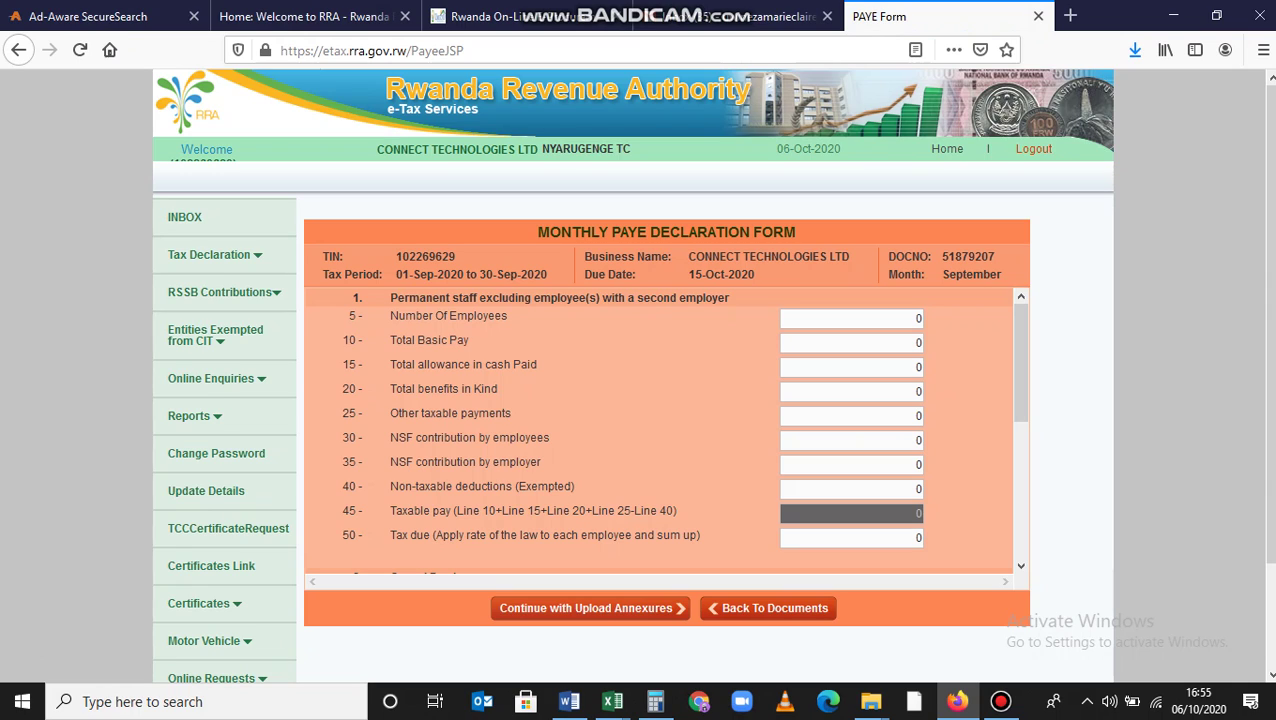
# Step: Enter 4 employees and a Total Basic Pay of 563,718 on the PAYE form
pyautogui.click(917, 318)
pyautogui.write('4')
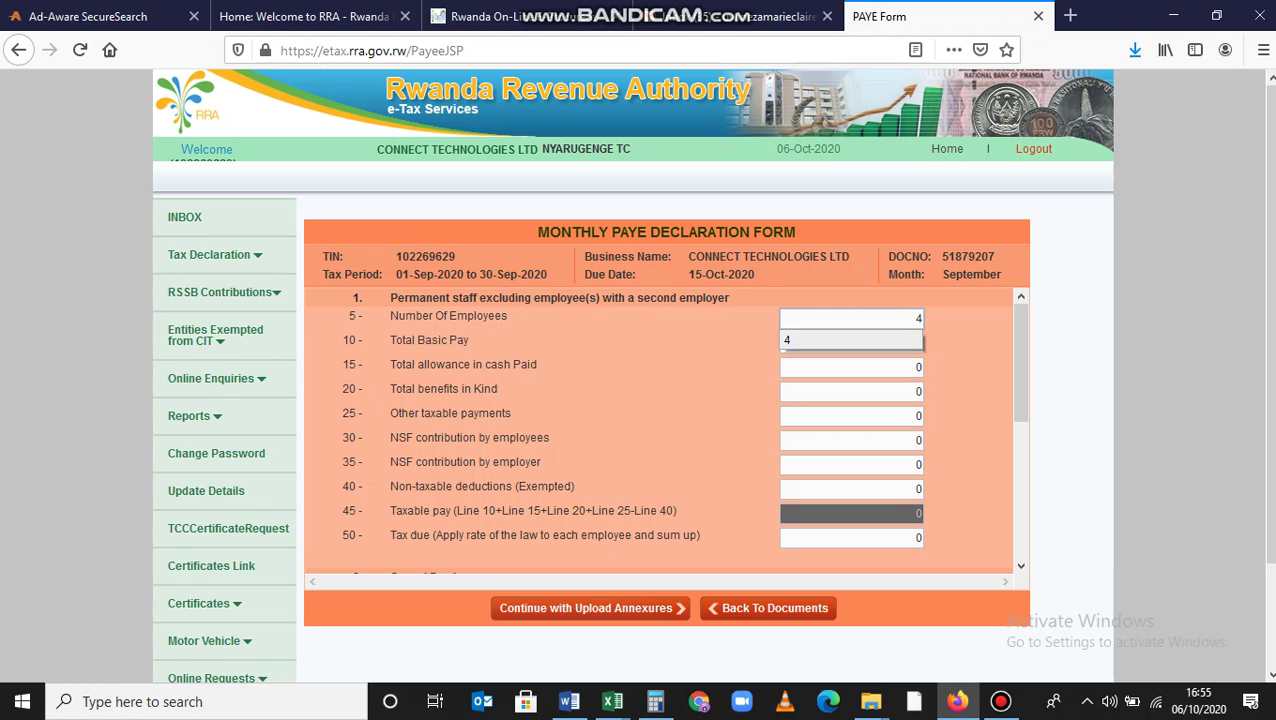
pyautogui.press('Escape')
pyautogui.press('Tab')
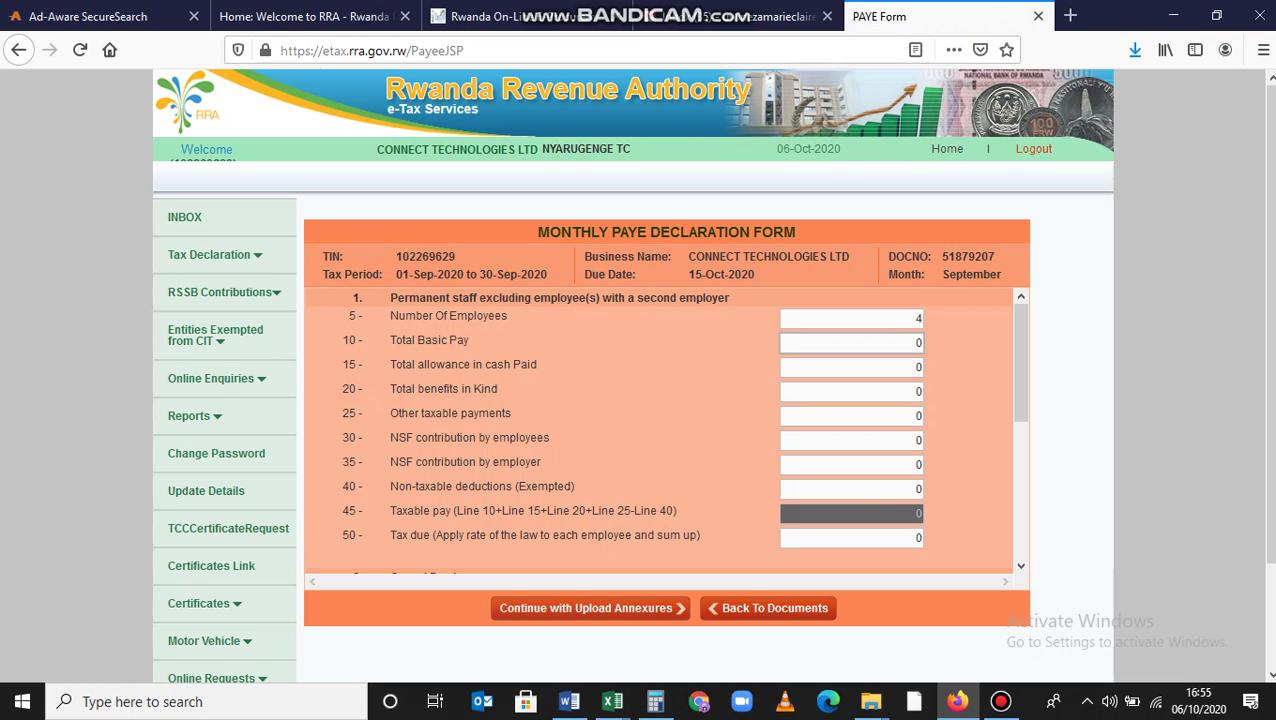
pyautogui.write('563718')
pyautogui.press('Delete')
pyautogui.press('Tab')
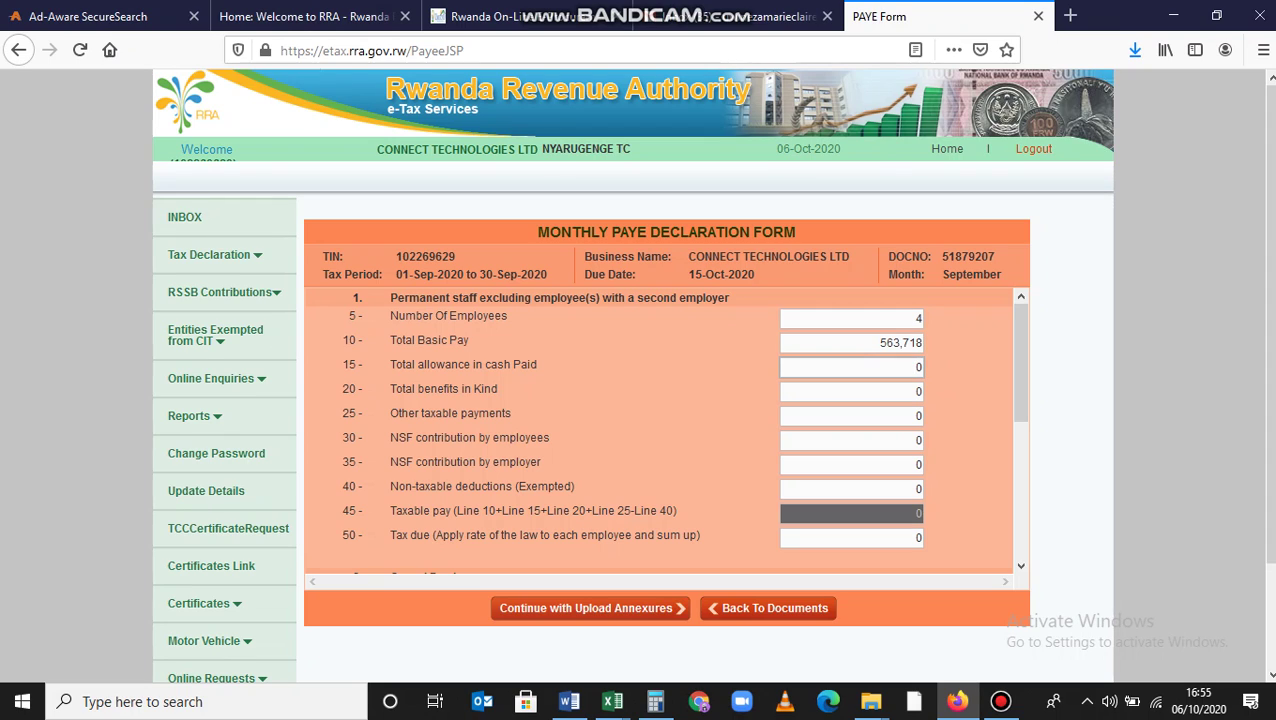
pyautogui.press('Tab')
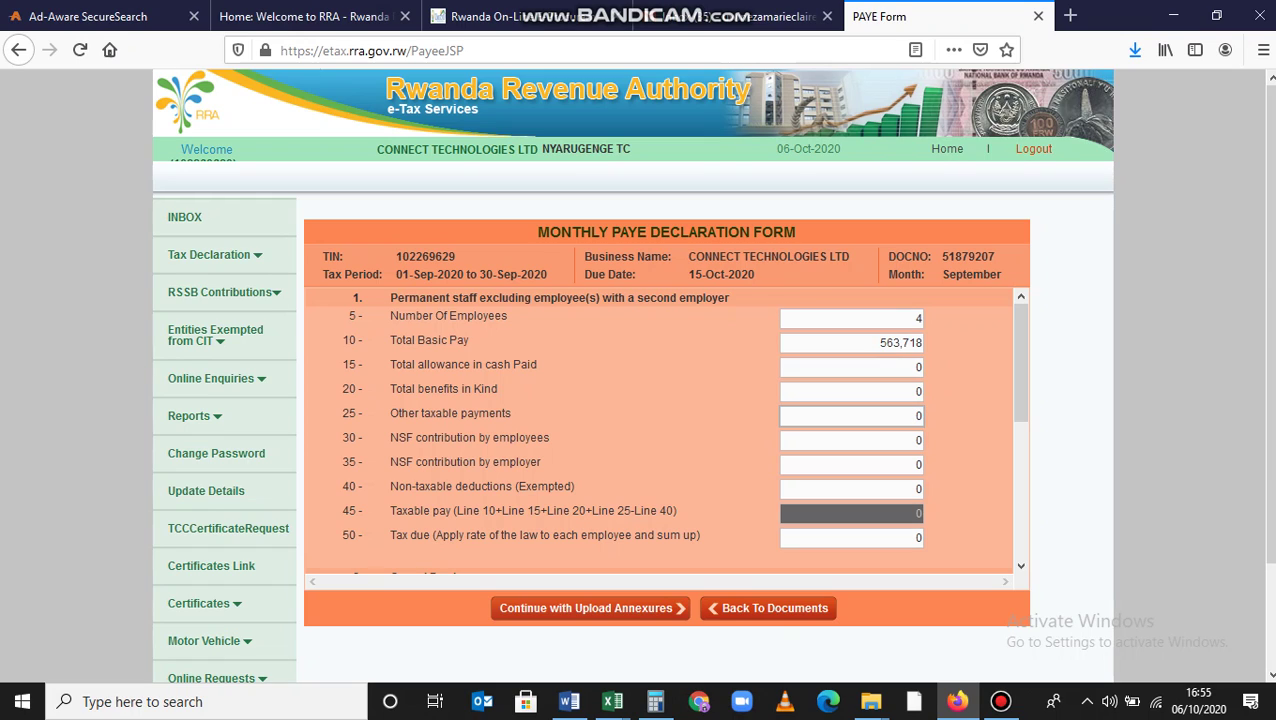
# Step: Enter NSF contributions of 16,912 by employees and 28186 by the employer
pyautogui.click(850, 440)
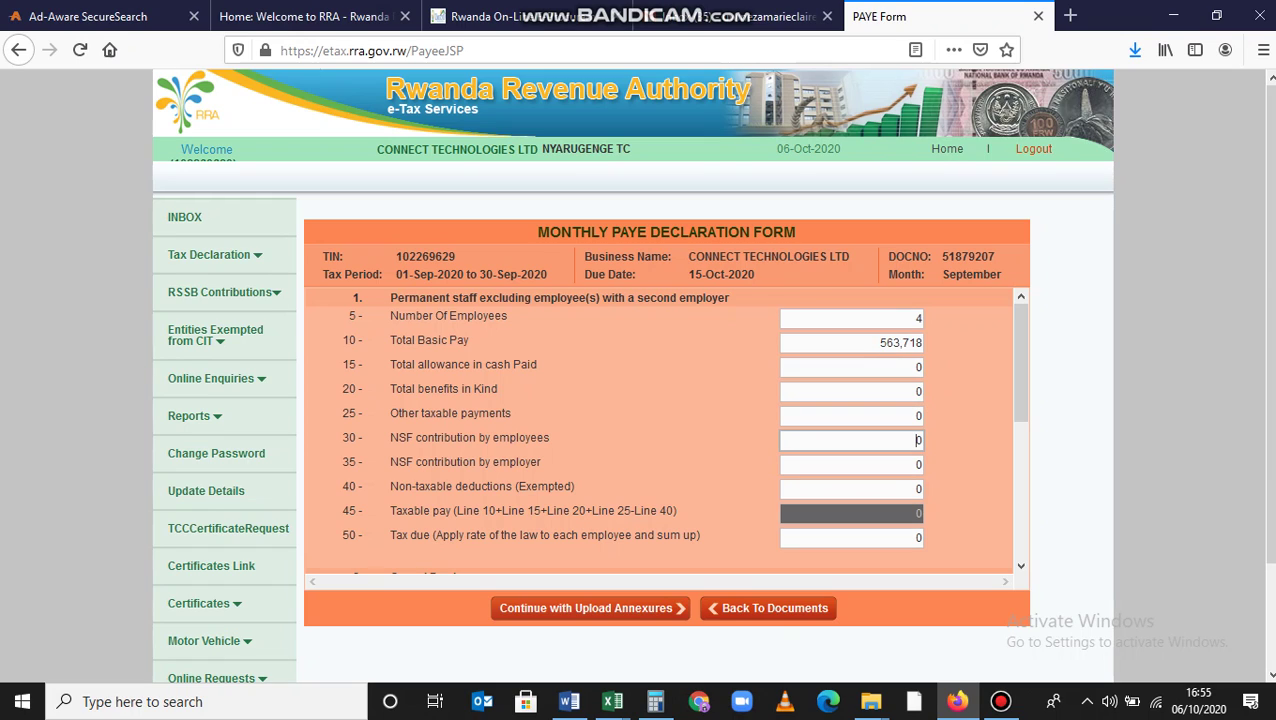
pyautogui.write('160')
pyautogui.write('912')
pyautogui.press('Delete')
pyautogui.press('Tab')
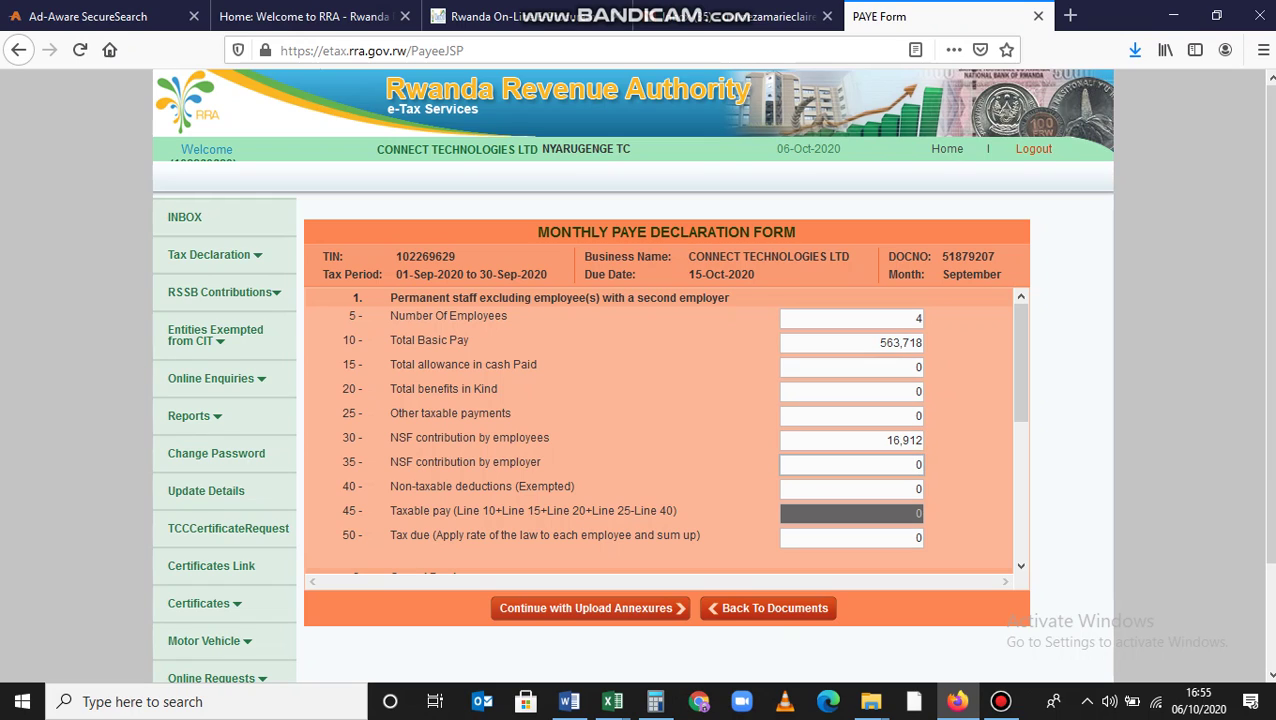
pyautogui.write('28186')
pyautogui.press('Delete')
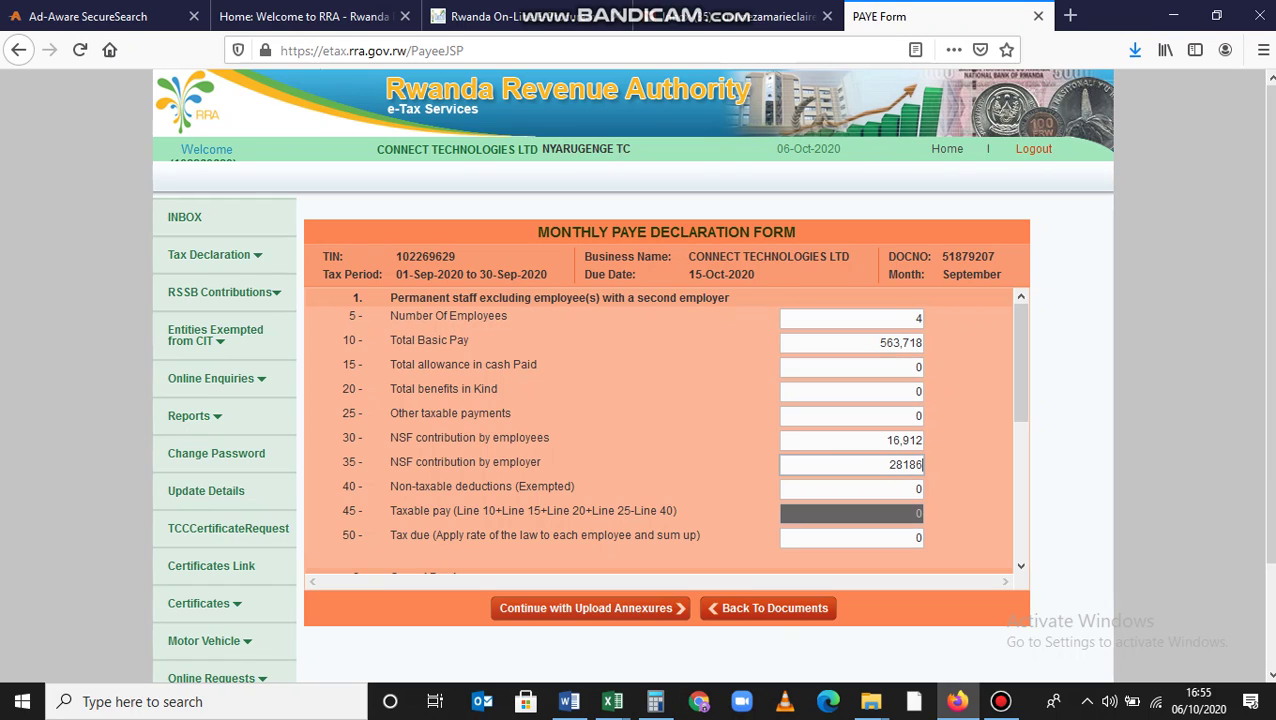